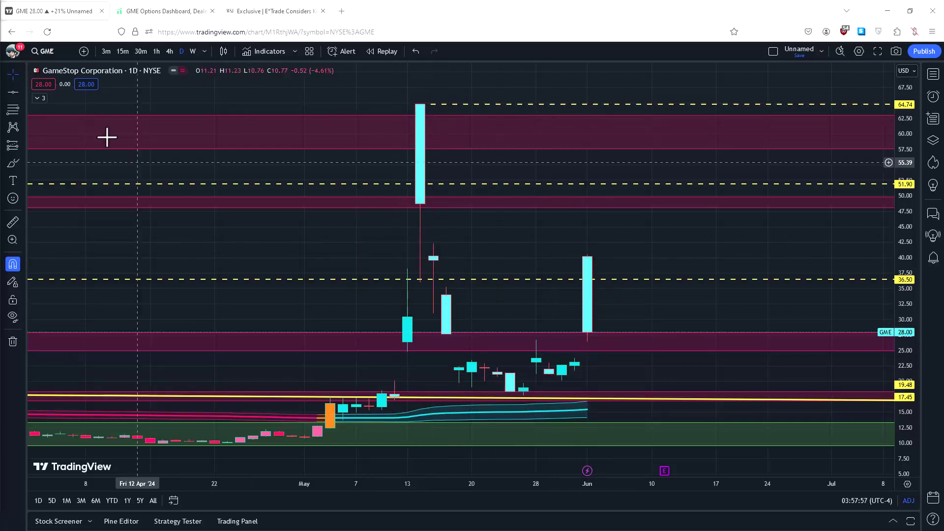
Expand the GME daily chart's indicator legend to list the indicators, then collapse it
click(37, 98)
click(39, 133)
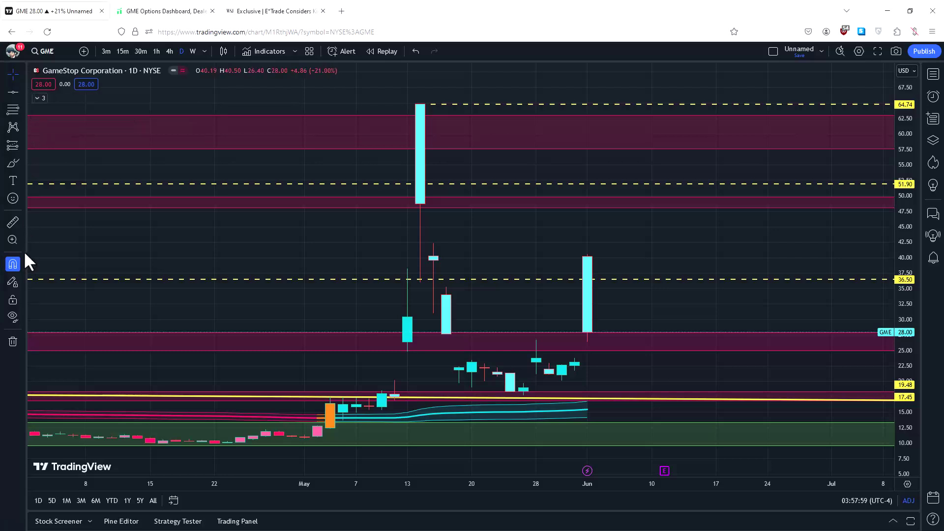
Hide the moving-average indicators with the eye tool, then switch to the WSJ E*Trade article
click(23, 314)
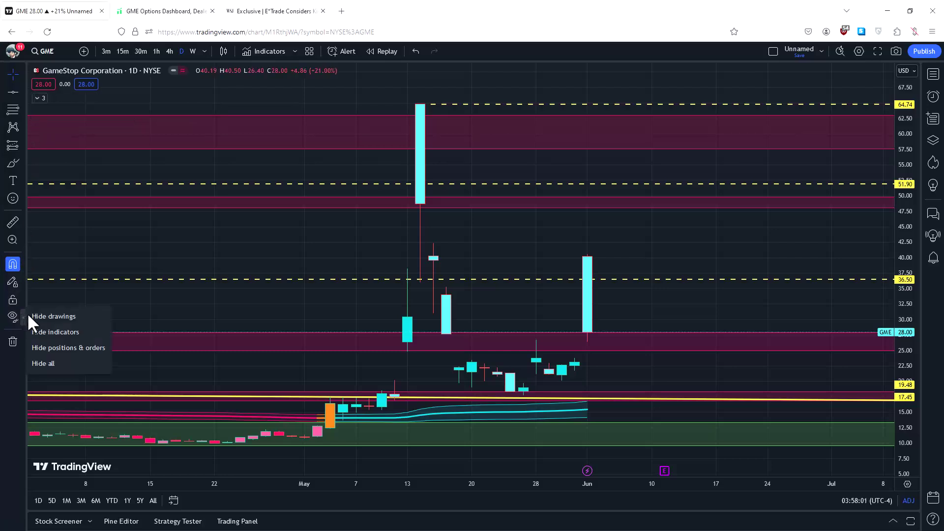
click(56, 330)
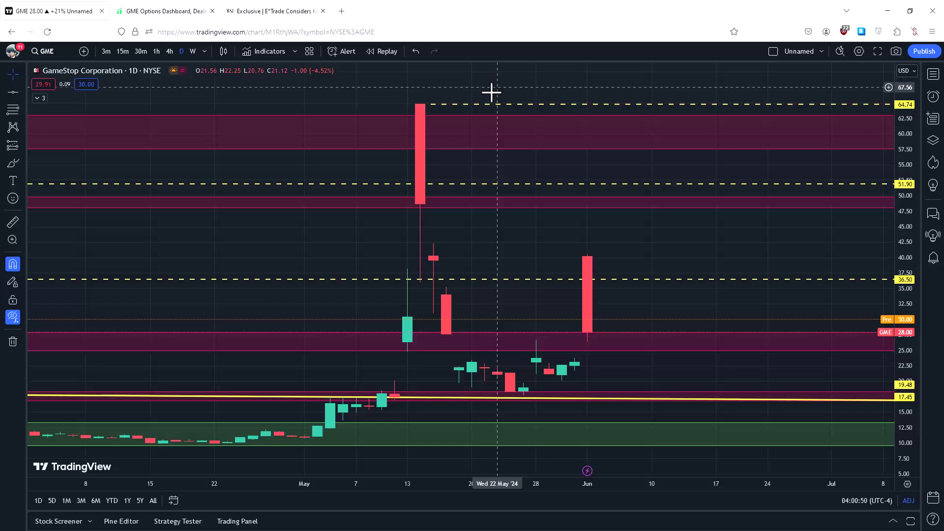
click(244, 10)
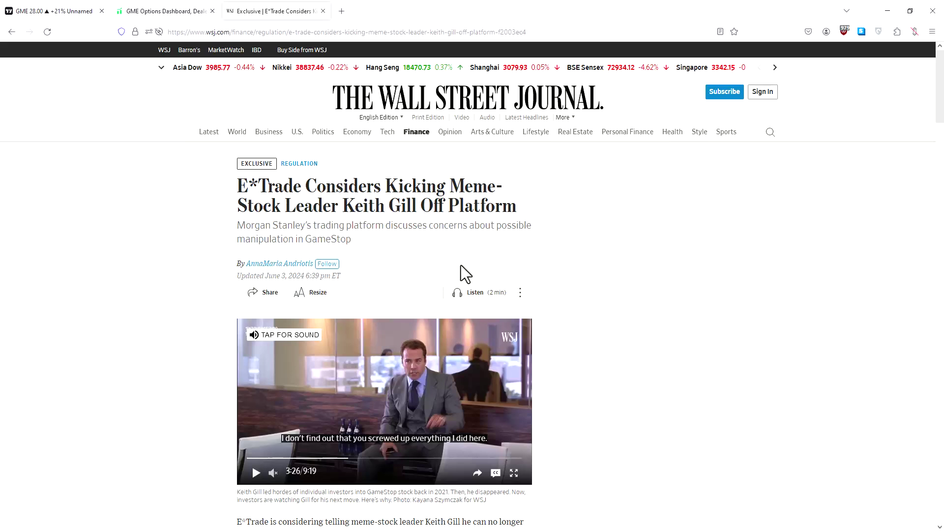
Compare the chart with the WSJ article, highlighting its GameStop manipulation phrase, then return to the chart
click(47, 8)
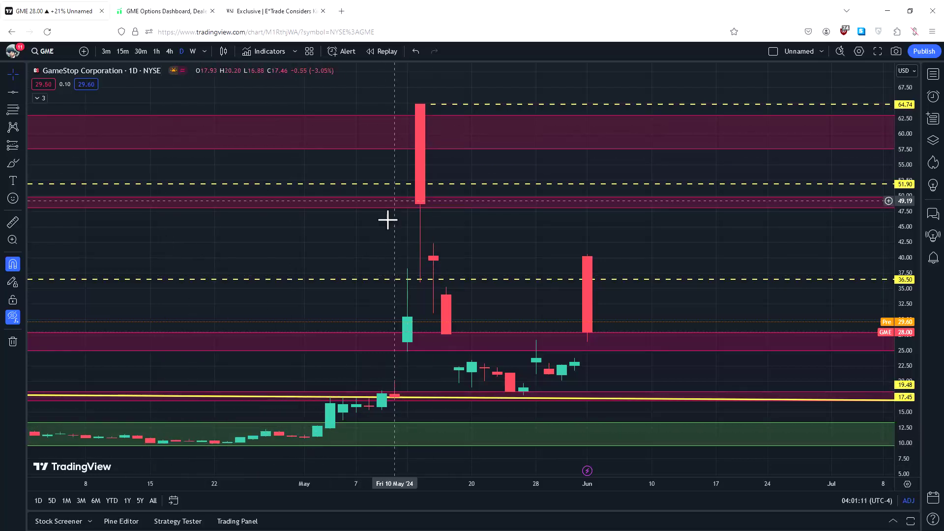
click(268, 9)
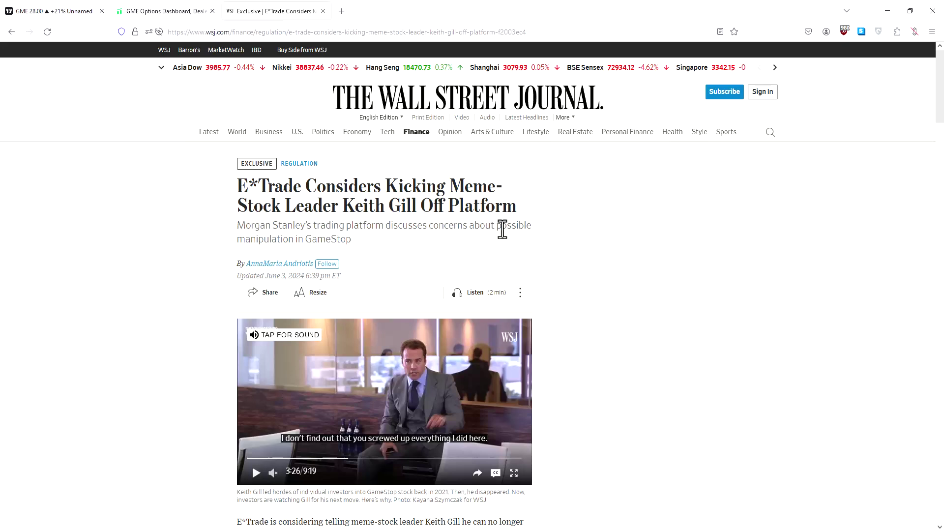
drag(497, 226, 506, 248)
click(506, 248)
click(91, 11)
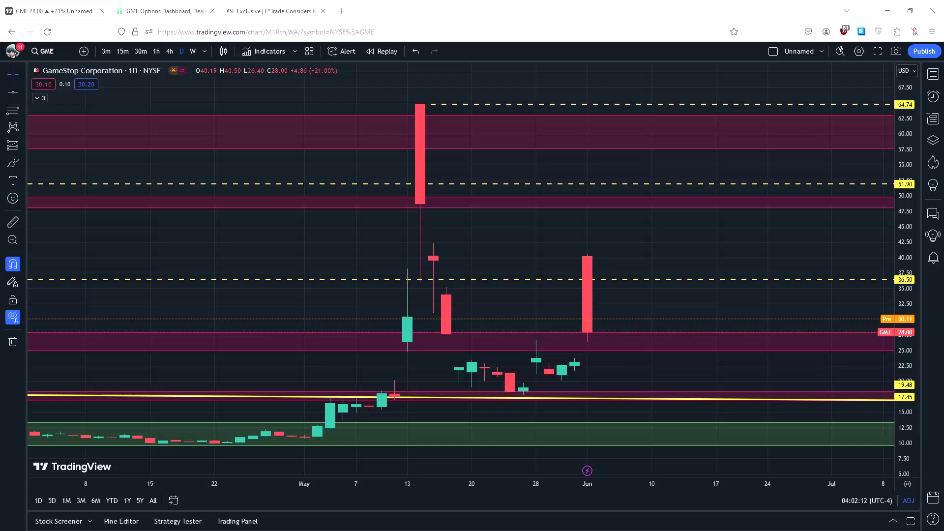
Load the pasted X post link in a new tab and dismiss the welcome notice
click(336, 12)
key(ctrl+v)
key(Return)
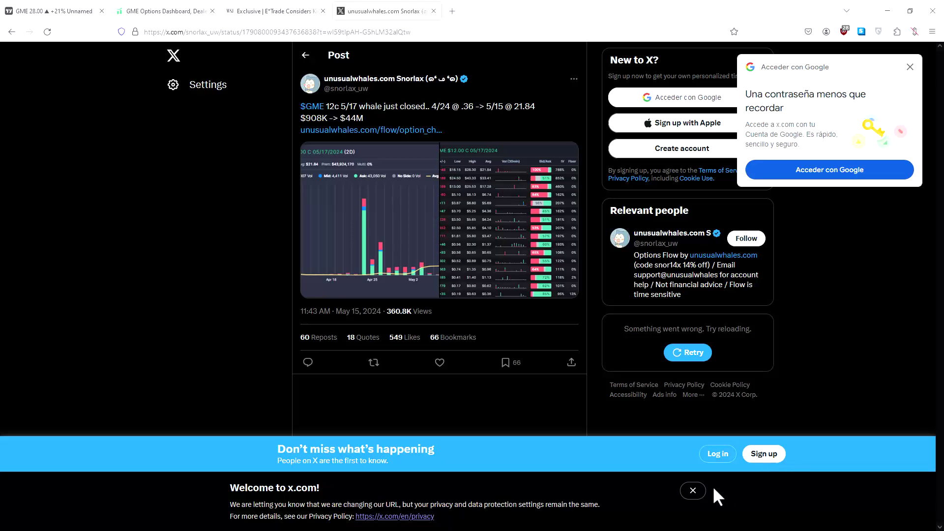
click(693, 491)
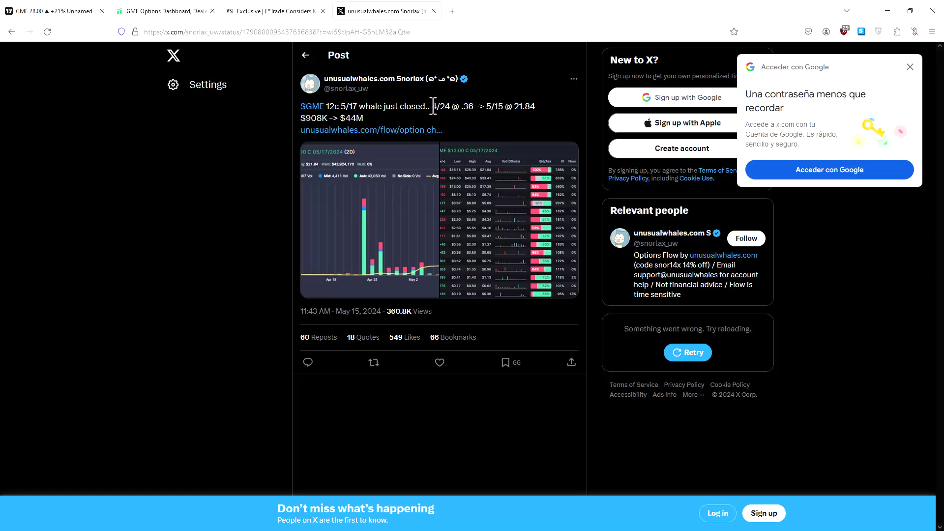
Highlight the whale trade figures: .36 entry on 4/24, 21.84 exit on 5/15, $908K
drag(433, 105, 524, 108)
click(470, 109)
click(523, 109)
double_click(524, 108)
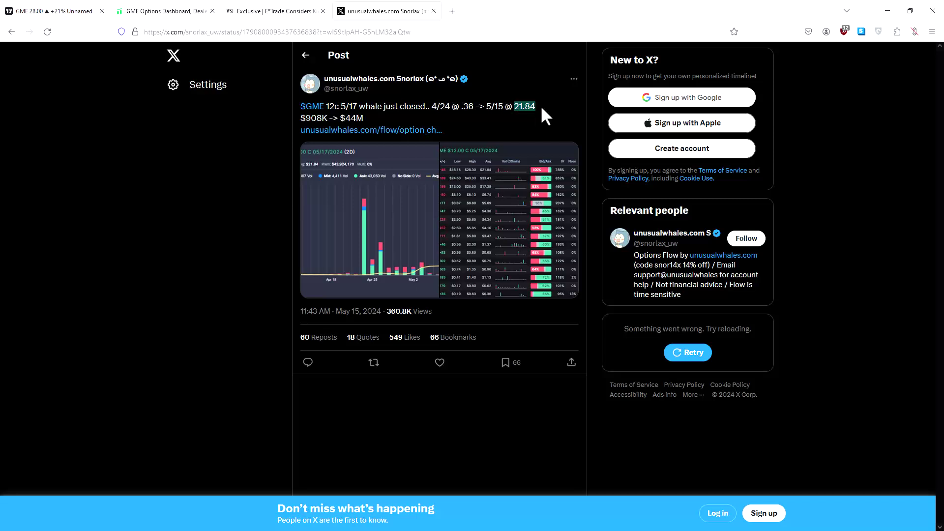
drag(324, 118, 303, 118)
click(355, 118)
click(255, 10)
click(384, 10)
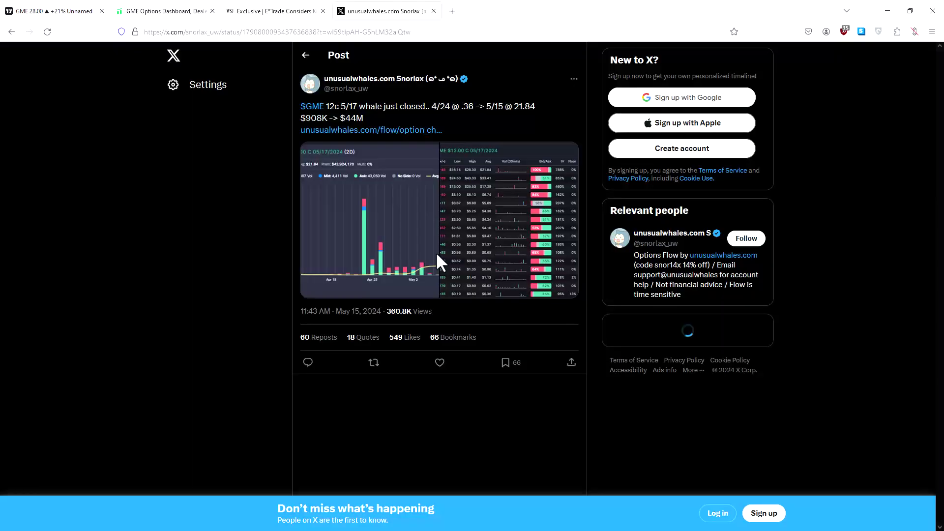
Open the pasted Sherwood News article in a new tab, then return to the GME chart
click(52, 4)
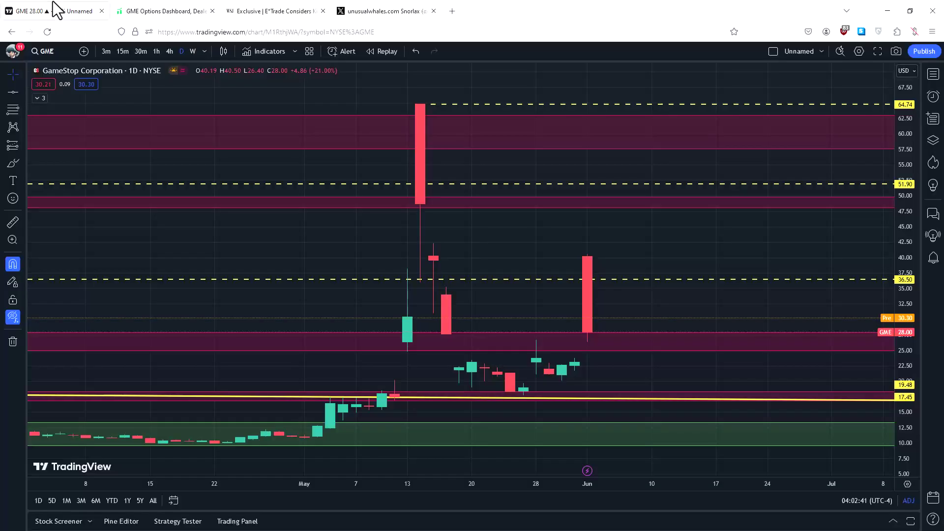
click(452, 7)
key(ctrl+v)
key(Return)
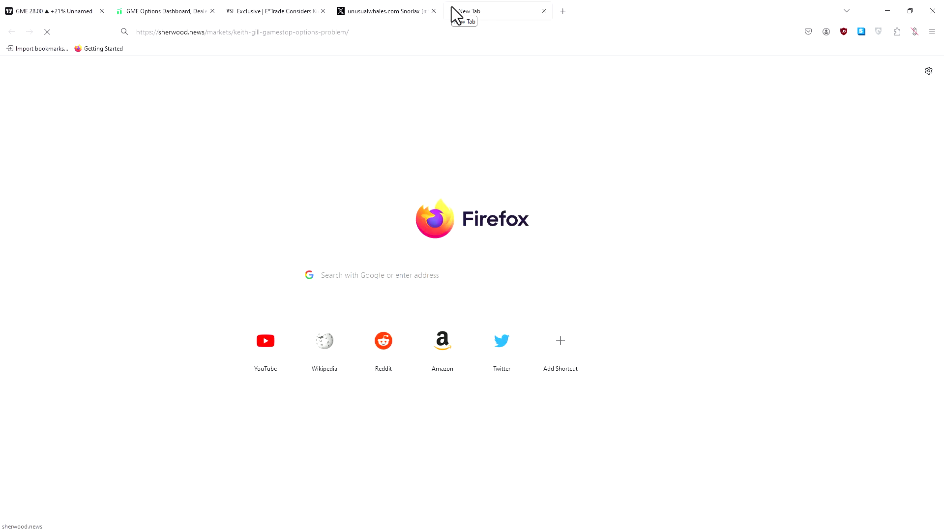
click(69, 10)
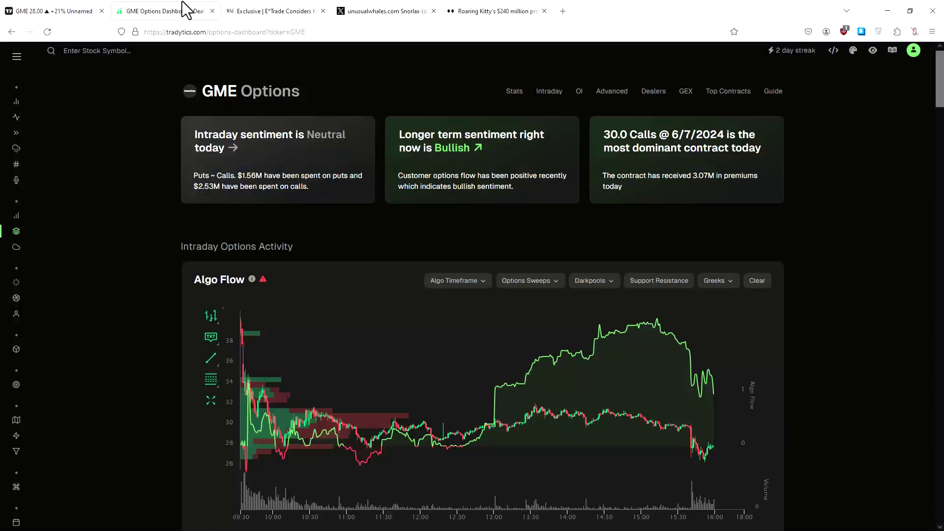
From the Tradytics sidebar, open the Darkpool dashboard in a new tab
key(ctrl+Tab)
mouse_move(10, 148)
middle_click(48, 240)
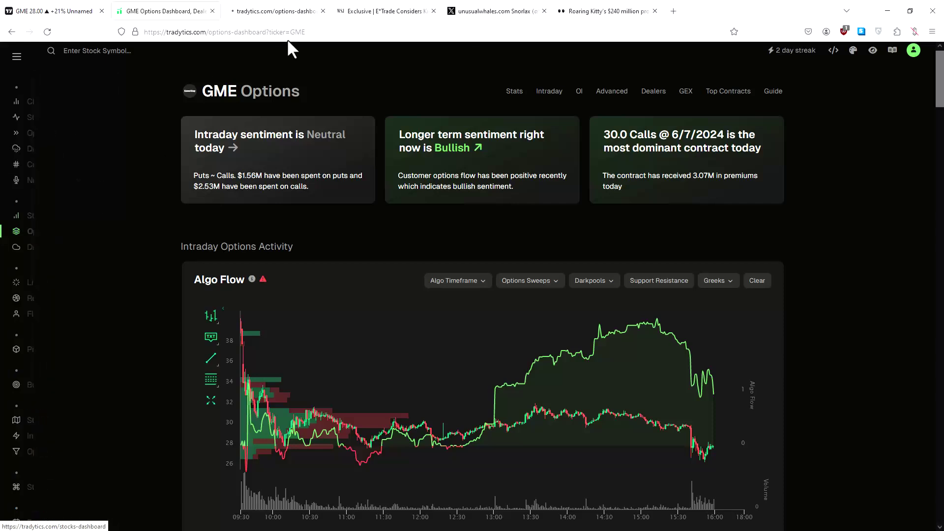
click(322, 10)
middle_click(37, 254)
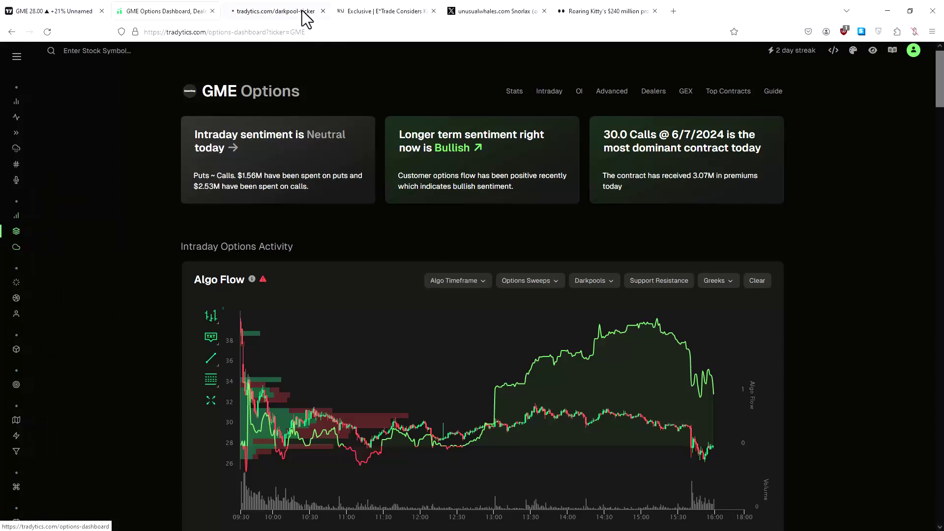
click(290, 10)
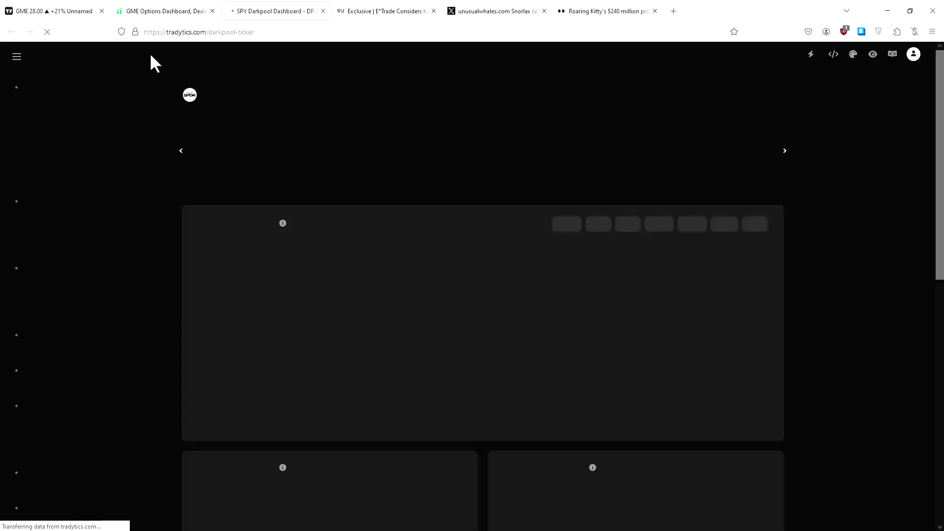
Load GME darkpool data by searching 'GME', then return to the chart
click(150, 55)
text(GME)
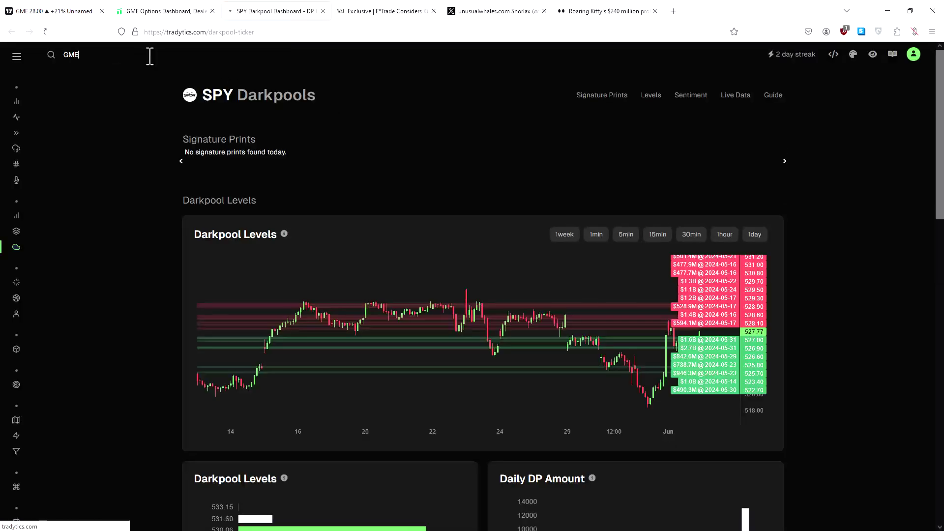
key(Return)
click(21, 2)
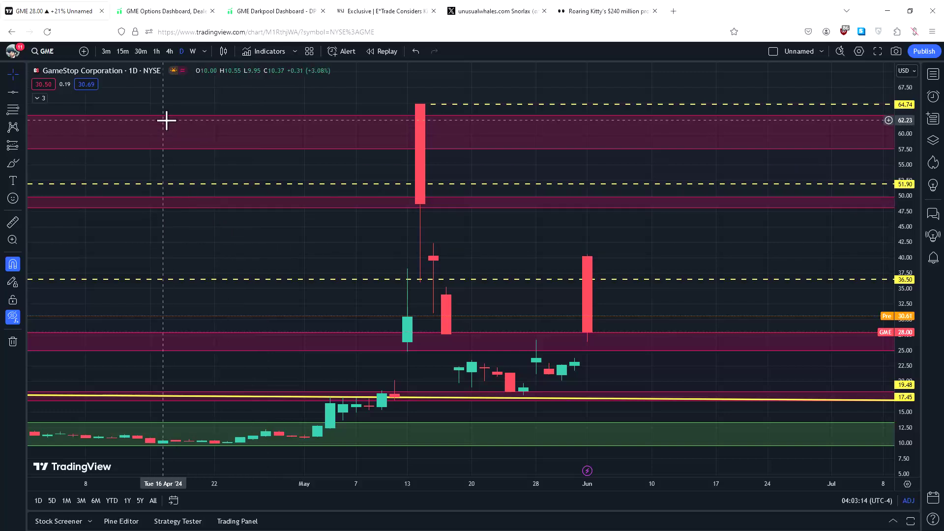
Switch the GME chart to 3-minute candles with extended-hours trading included
click(105, 51)
scroll(615, 219, down, 10)
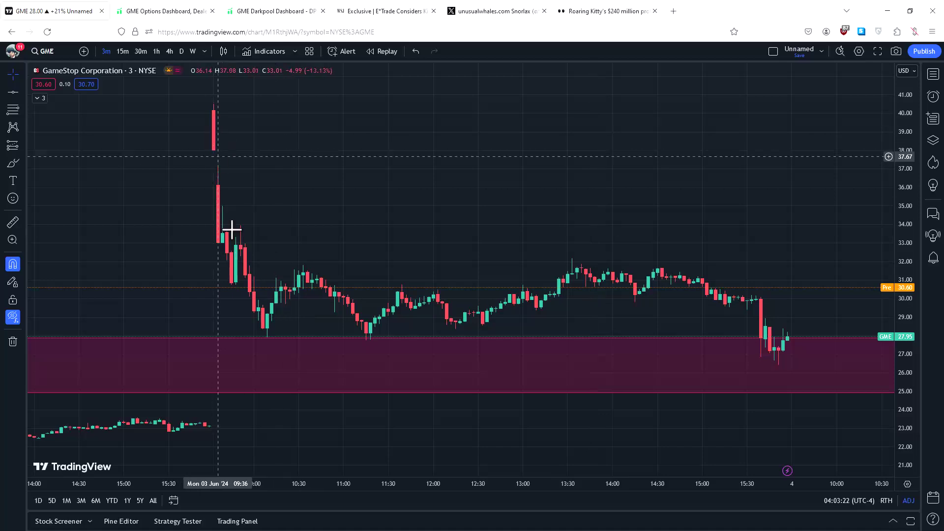
click(885, 500)
click(885, 476)
scroll(592, 297, down, 8)
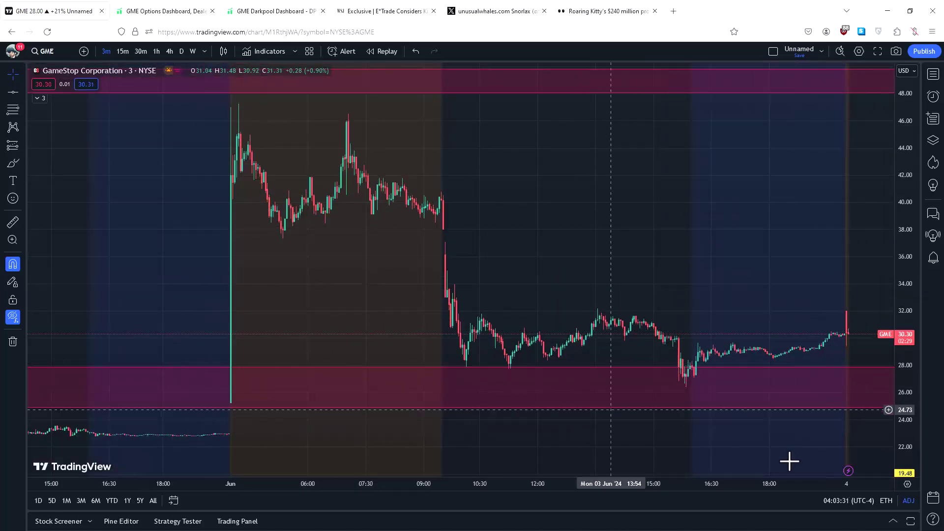
Limit the 3-minute chart to regular trading hours only
click(885, 500)
click(896, 464)
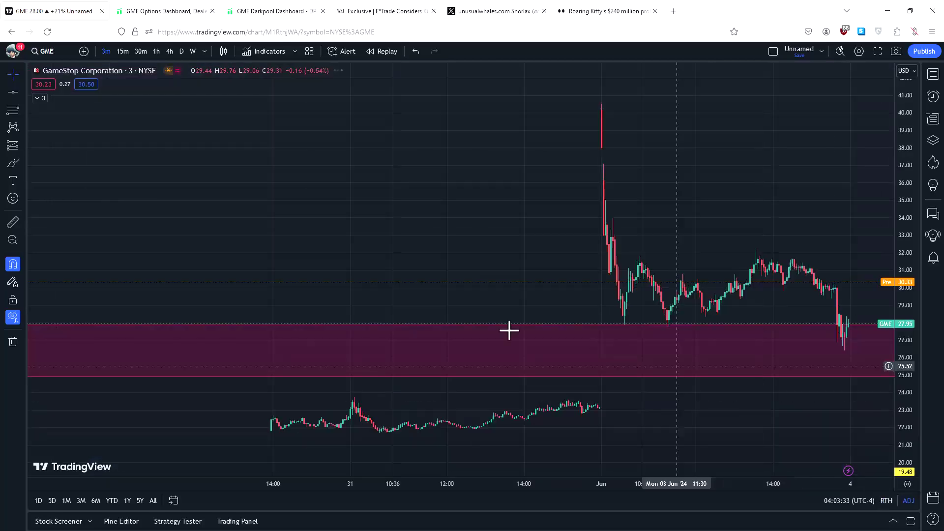
scroll(512, 268, up, 5)
scroll(514, 278, up, 2)
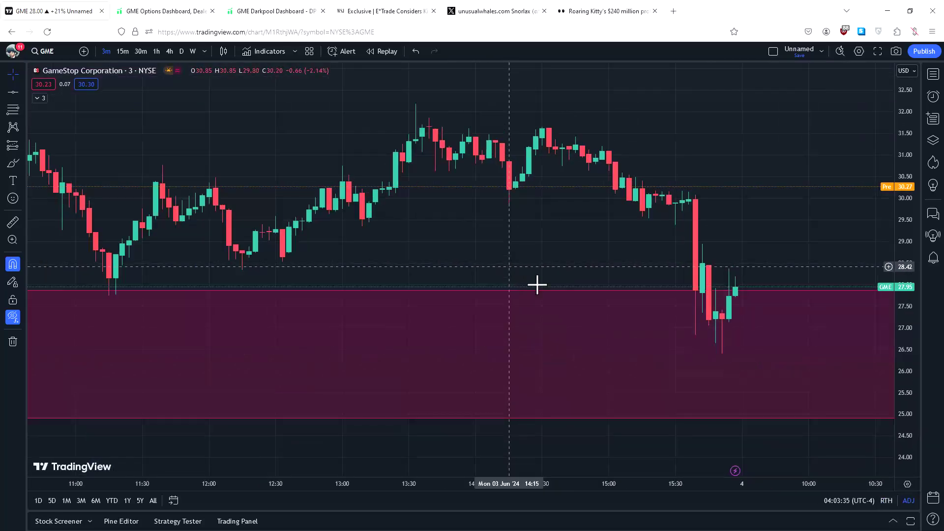
scroll(727, 339, down, 2)
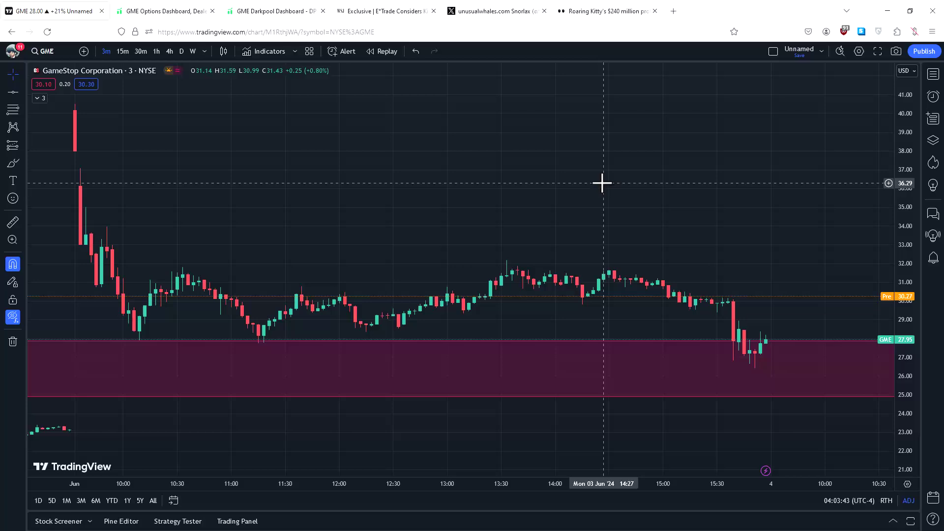
scroll(585, 176, down, 1)
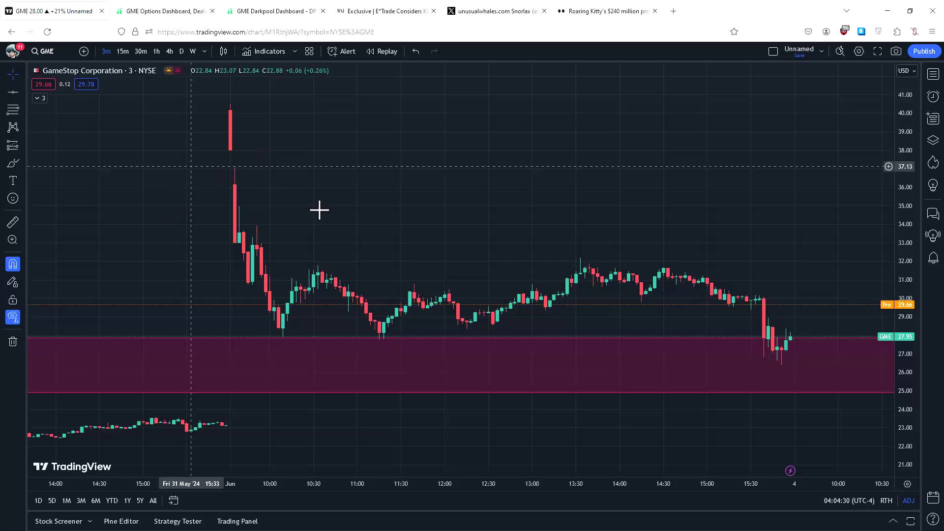
Compare the GME options and darkpool dashboards, scrolling through the darkpool levels
click(167, 12)
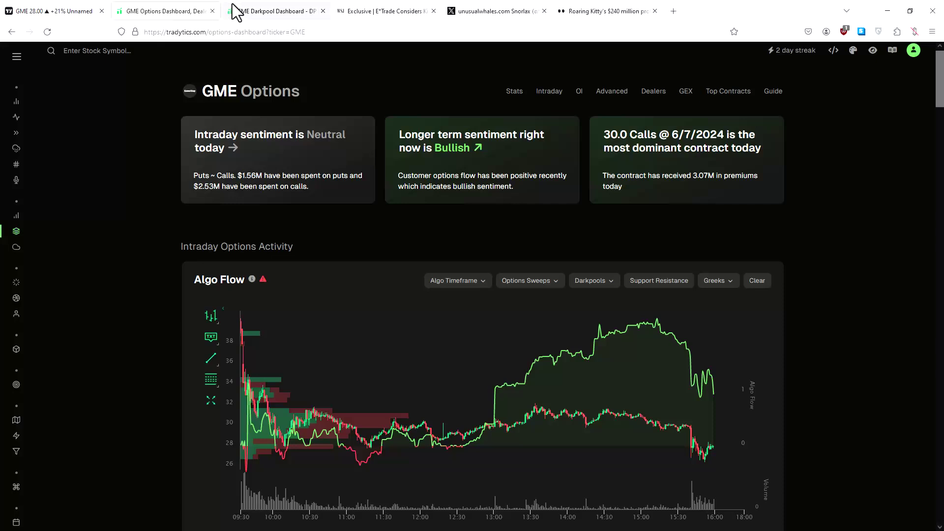
click(252, 10)
click(164, 12)
click(253, 10)
scroll(852, 245, down, 10)
scroll(852, 252, down, 5)
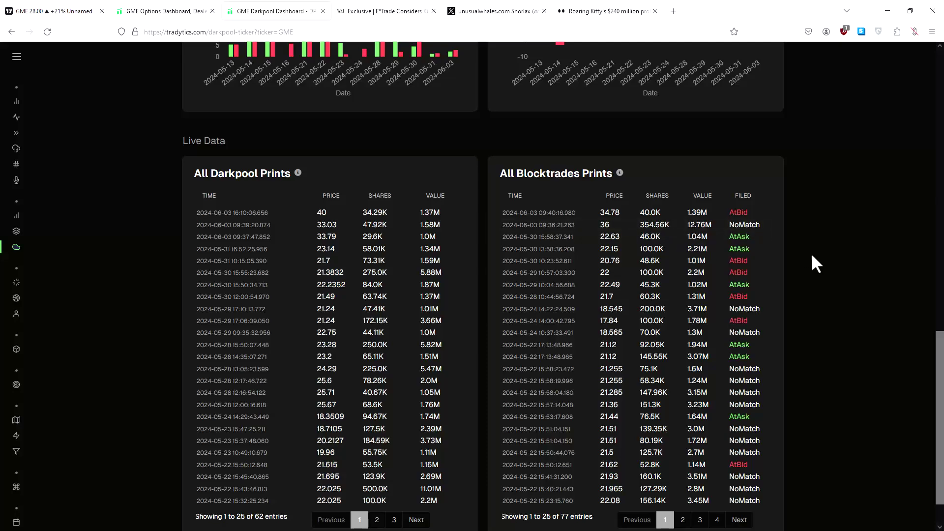
scroll(826, 268, up, 5)
scroll(828, 264, up, 8)
scroll(827, 265, down, 2)
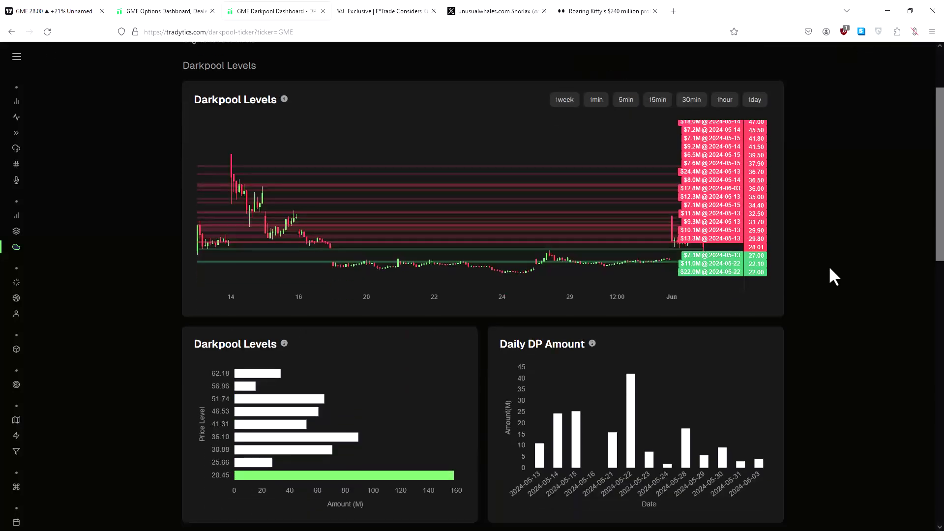
scroll(829, 270, down, 6)
scroll(859, 347, down, 4)
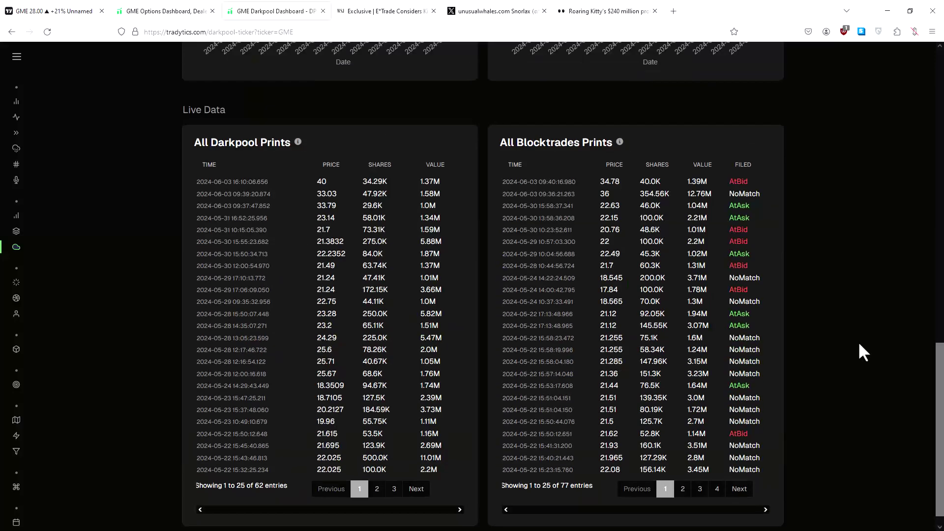
scroll(858, 341, up, 12)
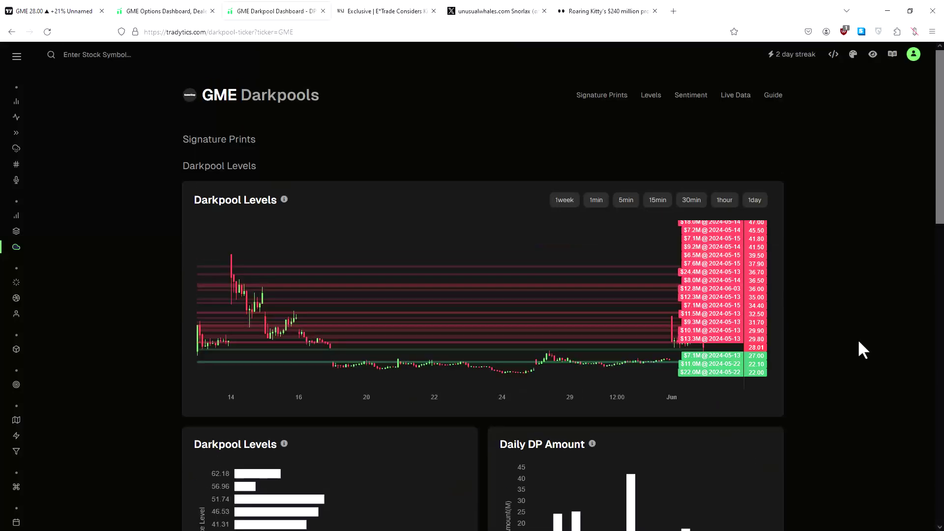
Set the GME price chart to daily candles
click(81, 3)
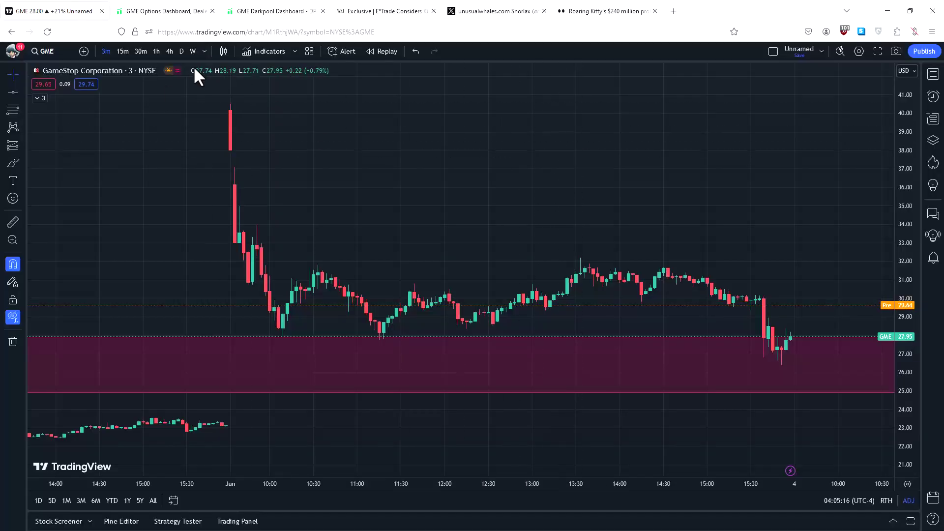
click(183, 49)
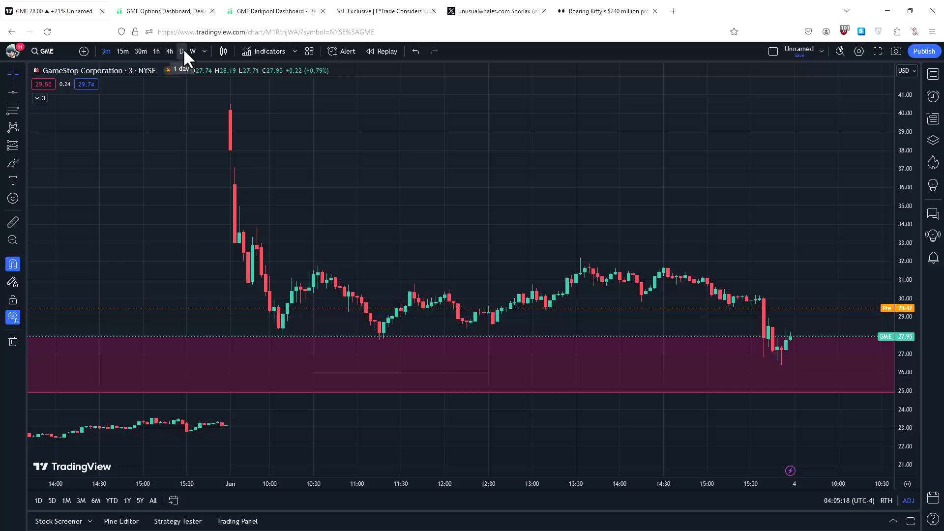
scroll(421, 263, up, 3)
Review the GME options dashboard, with a brief check of the darkpool dashboard
click(284, 7)
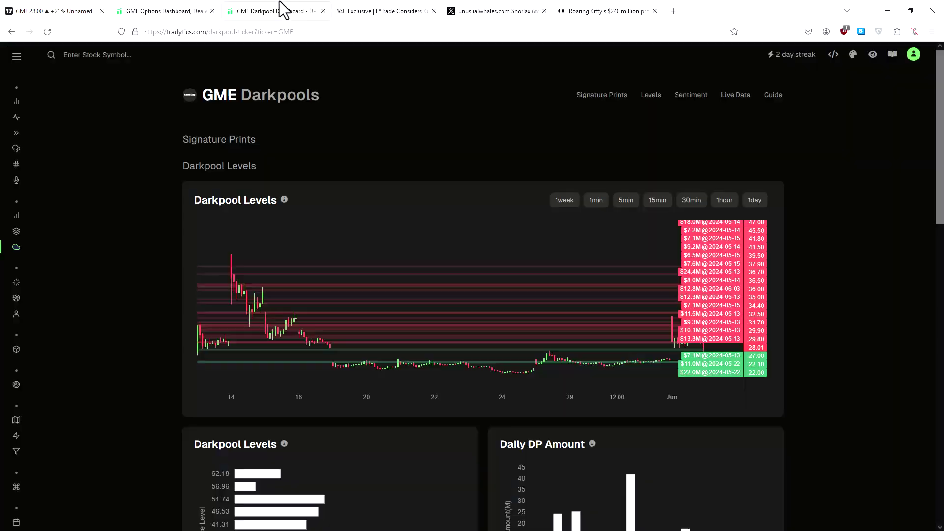
click(167, 3)
scroll(812, 262, down, 1)
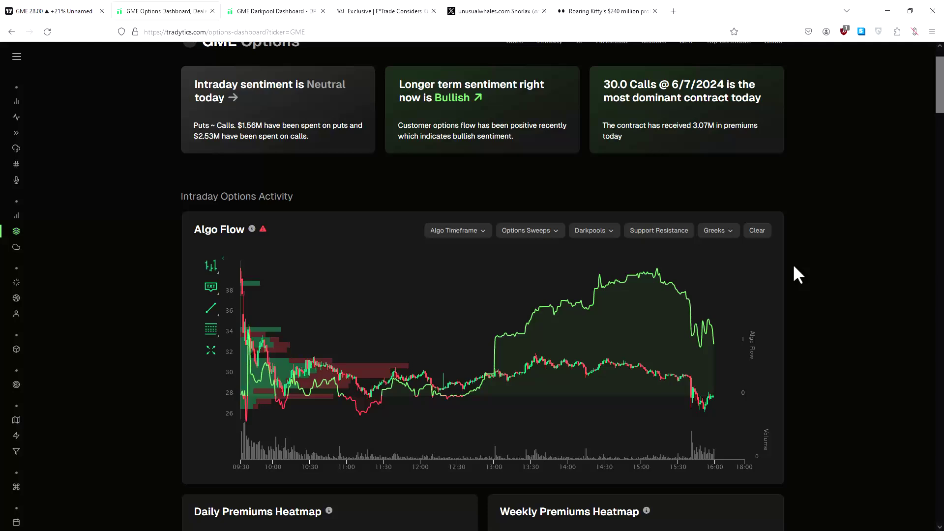
click(246, 8)
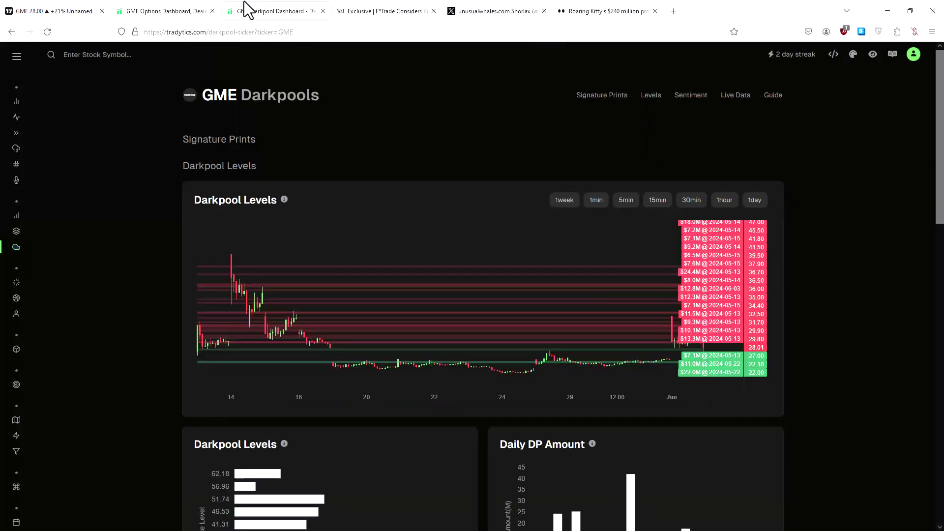
click(175, 8)
scroll(91, 202, down, 5)
scroll(91, 201, down, 2)
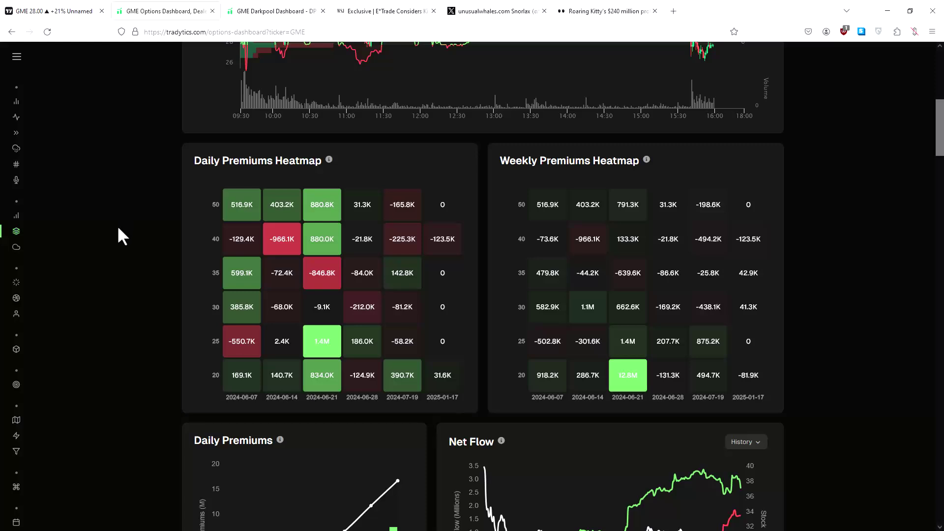
scroll(118, 228, down, 2)
scroll(118, 227, up, 5)
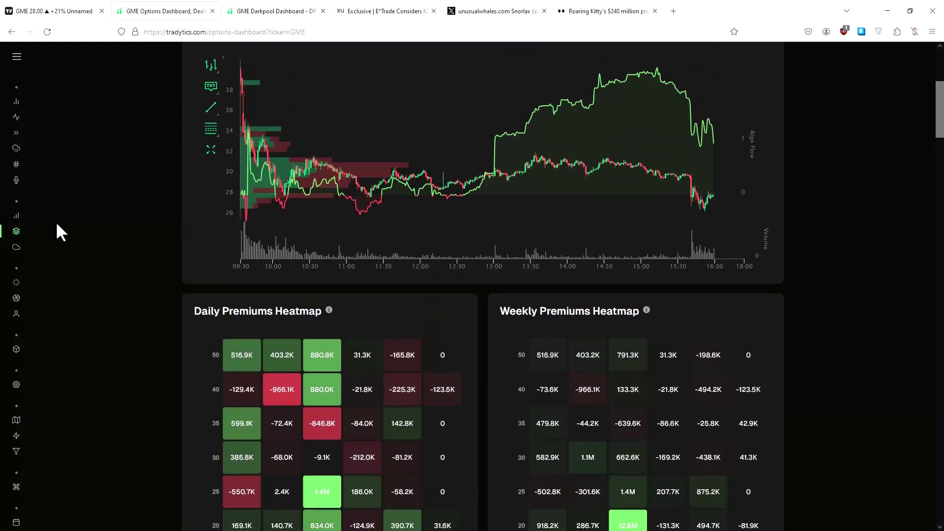
Open Live Flow in a new tab and place it after the GME Darkpool tab
mouse_move(29, 266)
middle_click(37, 284)
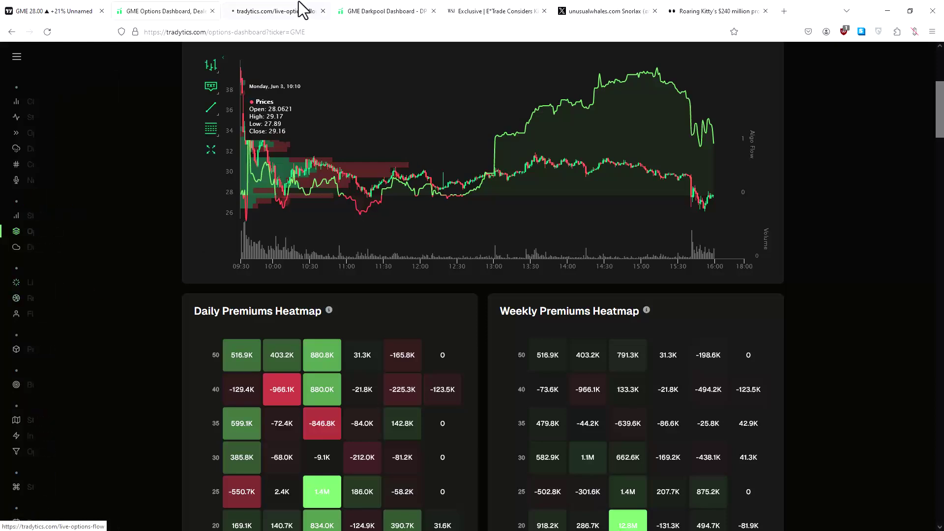
click(295, 7)
drag(295, 7, 392, 1)
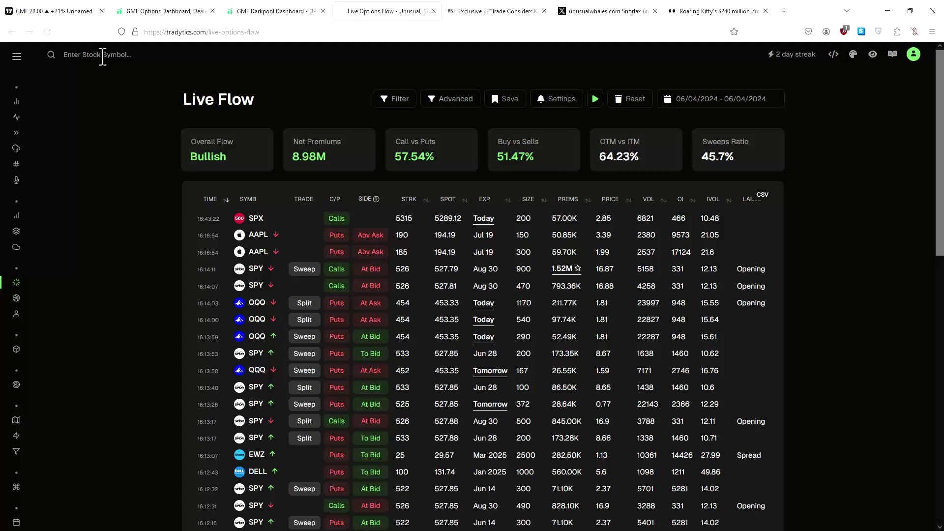
Filter the Live Flow table to the ticker GME
click(102, 55)
text(GME)
key(Return)
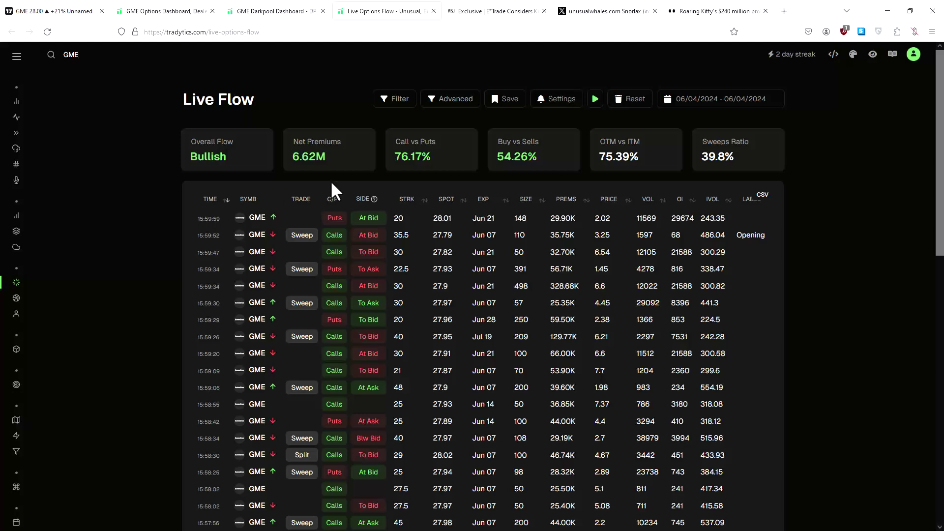
Apply the Sweeps, Calls and >1$ Million flow filters
click(396, 102)
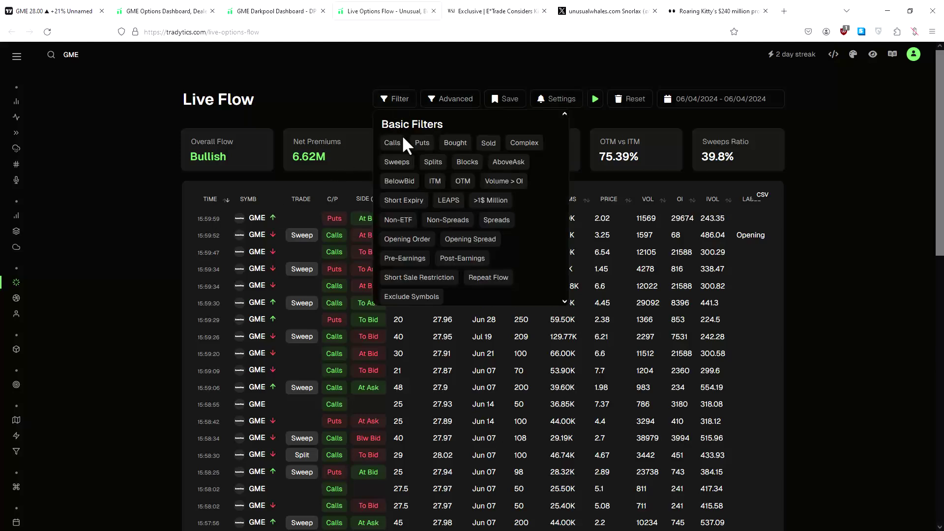
click(396, 162)
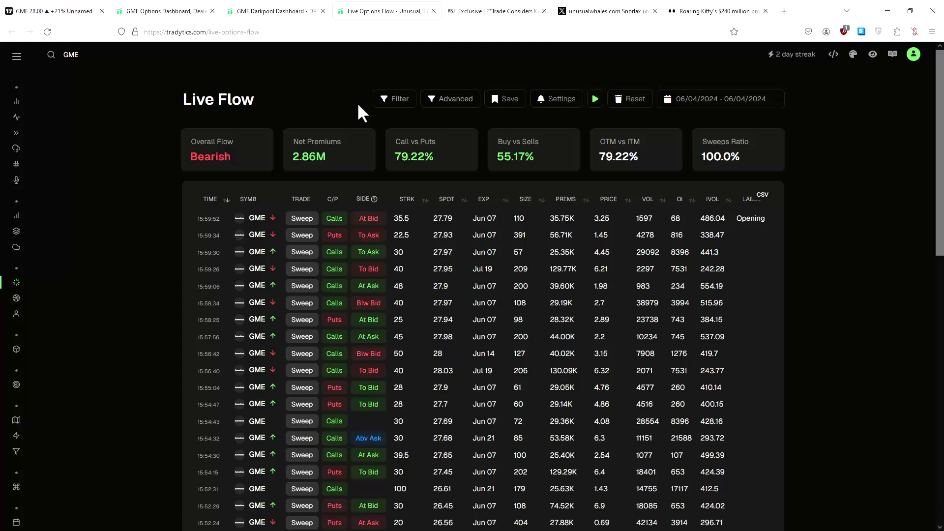
click(386, 102)
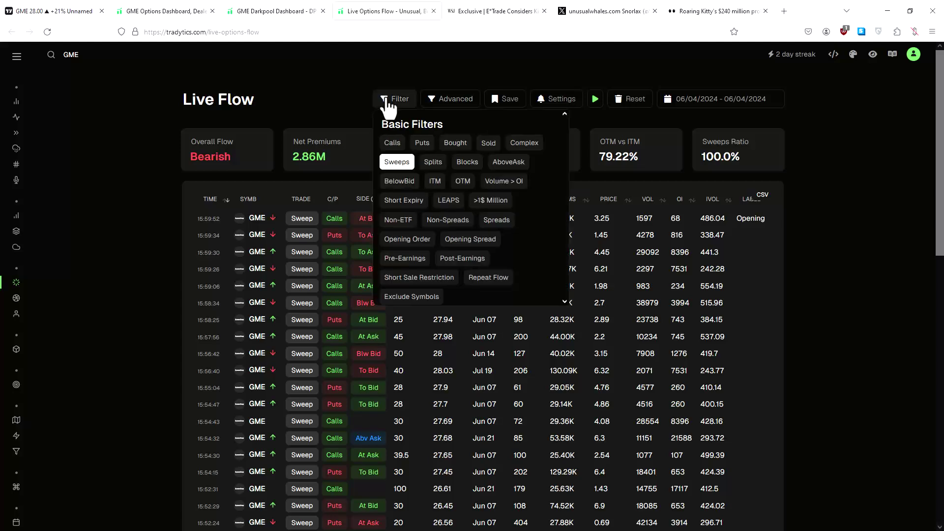
click(392, 142)
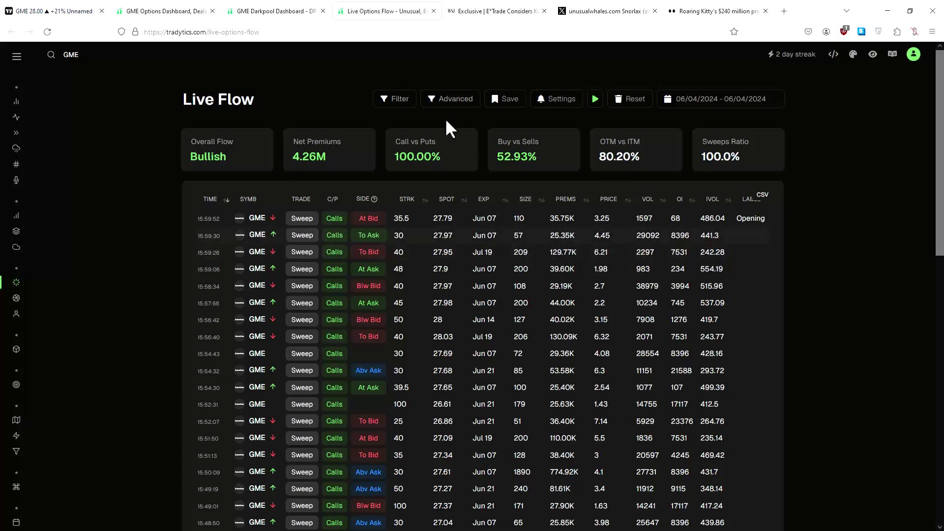
click(400, 100)
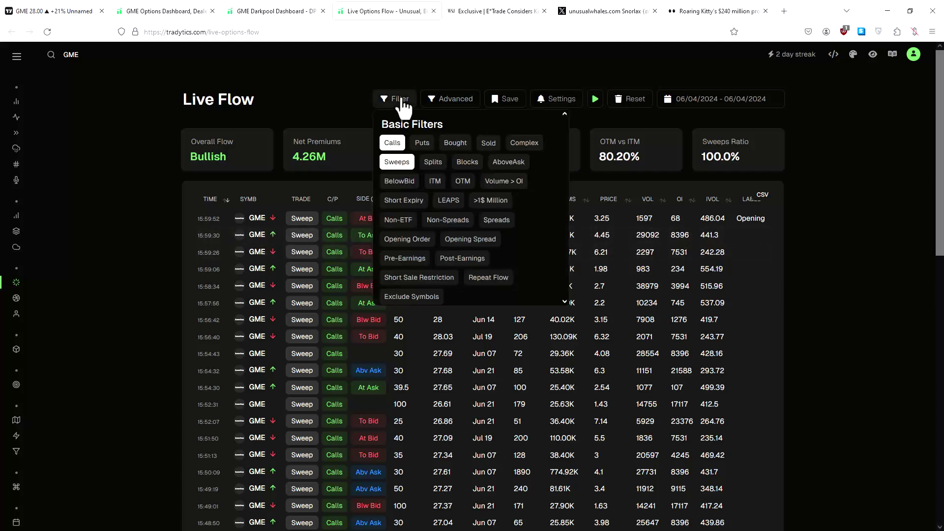
click(491, 201)
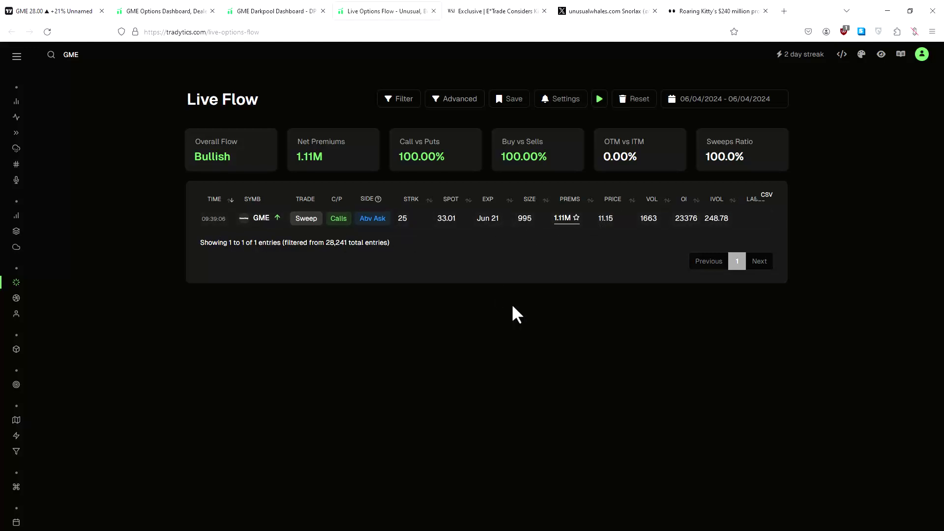
Drop the >1$ Million filter, try Puts, and settle on bought calls only
click(402, 100)
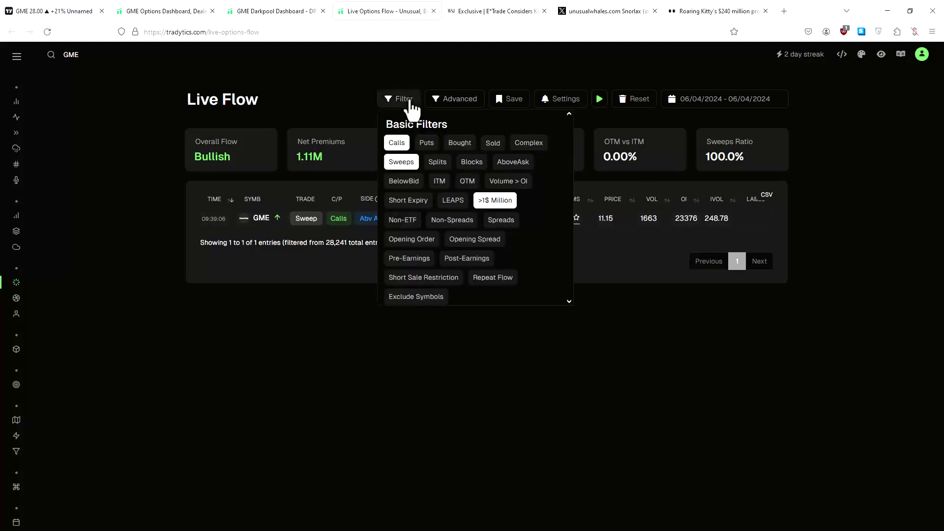
click(497, 203)
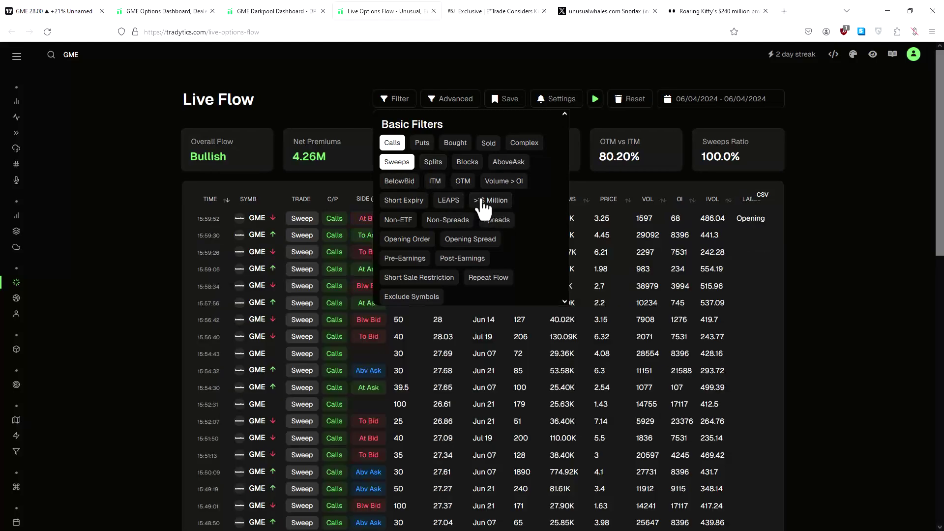
click(422, 143)
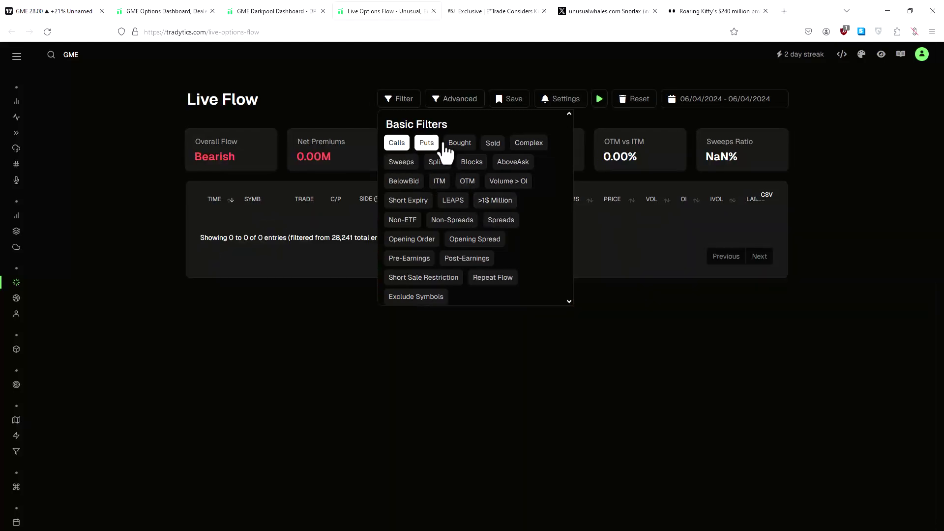
click(437, 144)
click(447, 145)
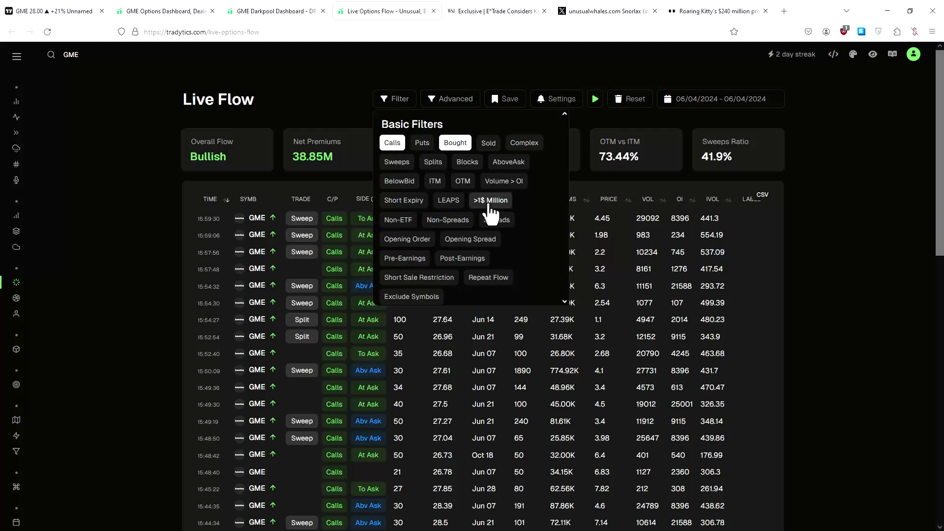
click(782, 190)
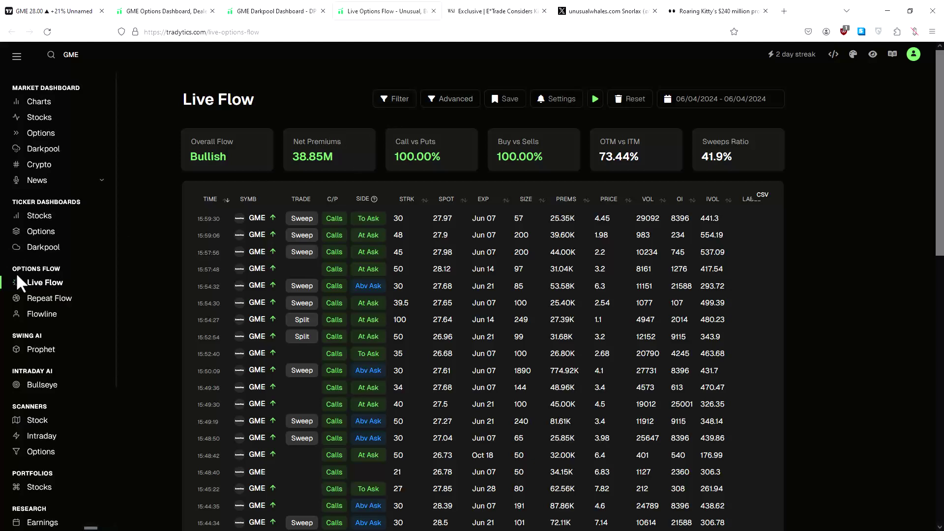
Clear the Bought and Calls filters so all GME trades show, then glance at darkpool
click(393, 100)
click(454, 143)
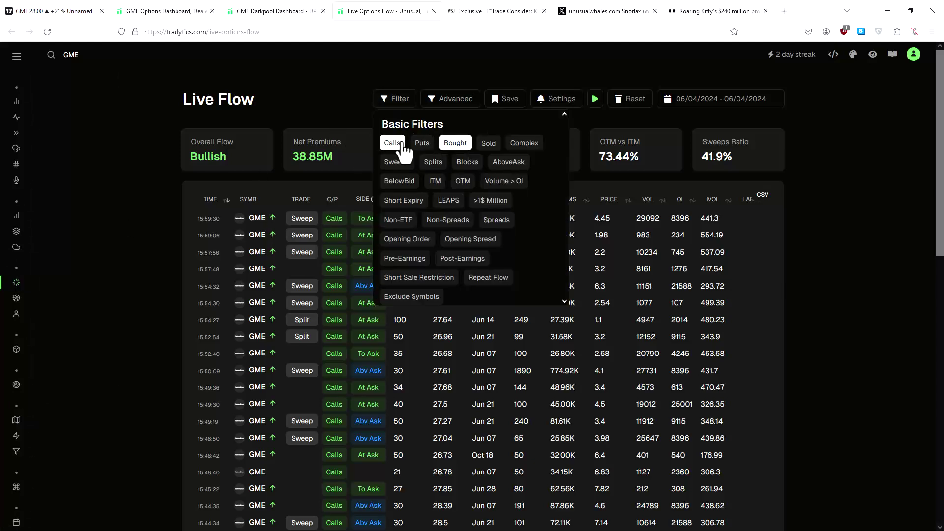
click(394, 142)
click(329, 125)
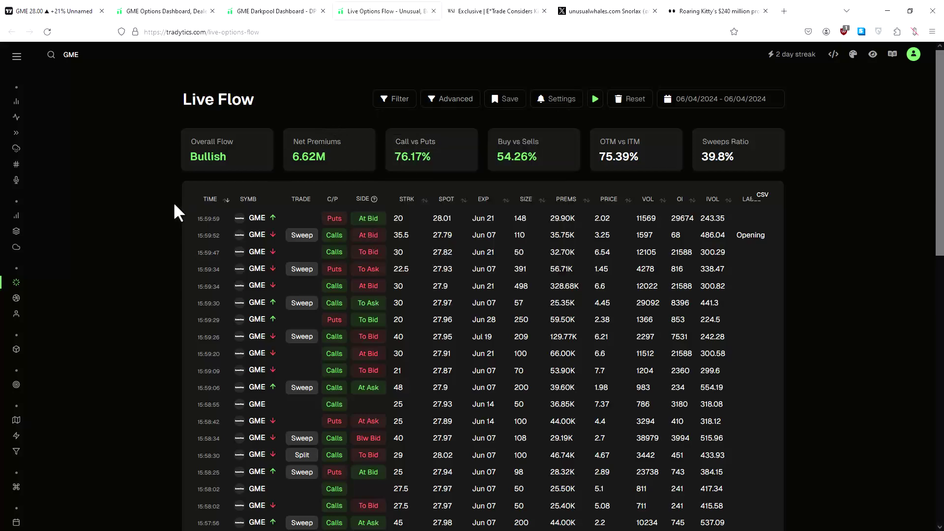
scroll(157, 214, down, 3)
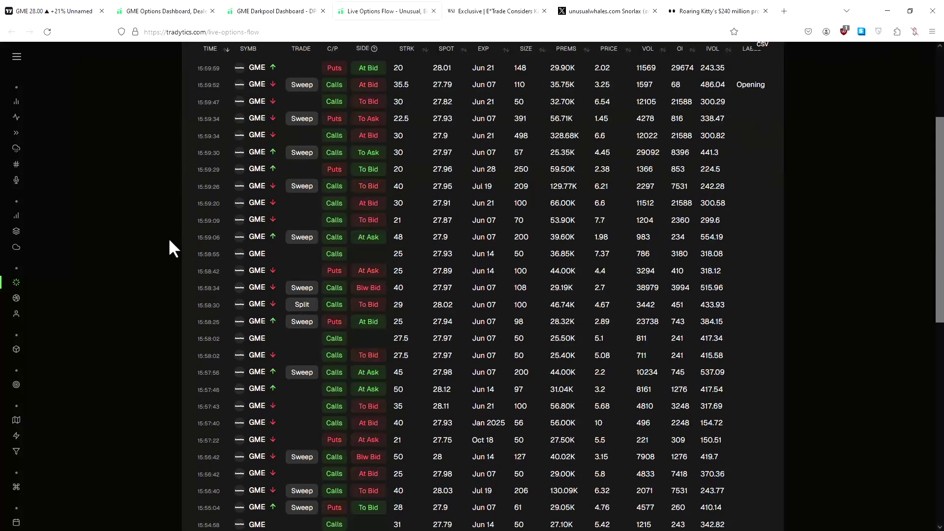
scroll(168, 238, up, 3)
click(270, 2)
Scroll the GME options dashboard up to the Algo Flow chart, then return to TradingView
click(168, 7)
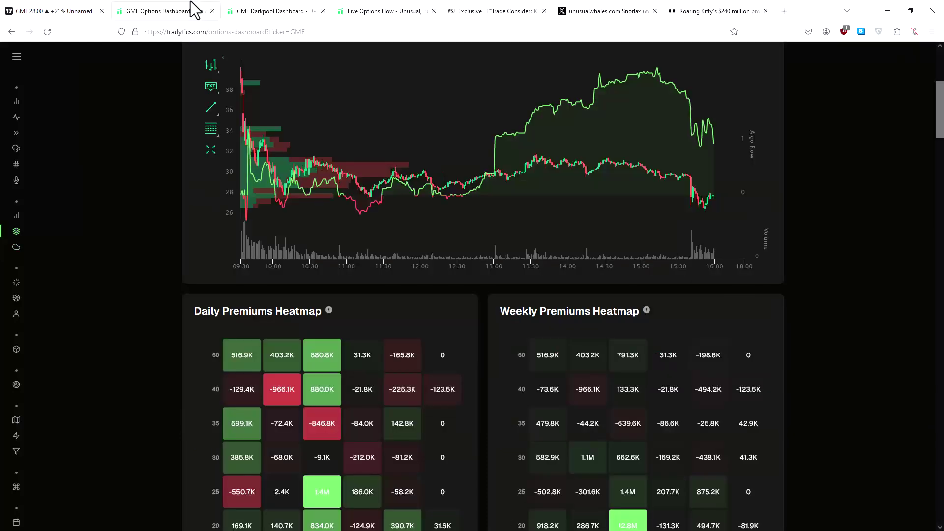
scroll(846, 267, up, 1)
scroll(847, 270, up, 1)
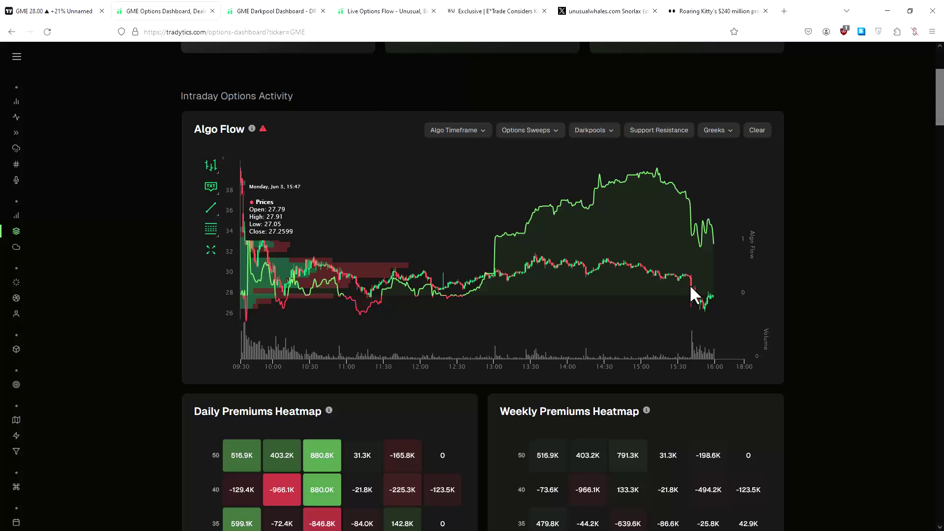
click(38, 11)
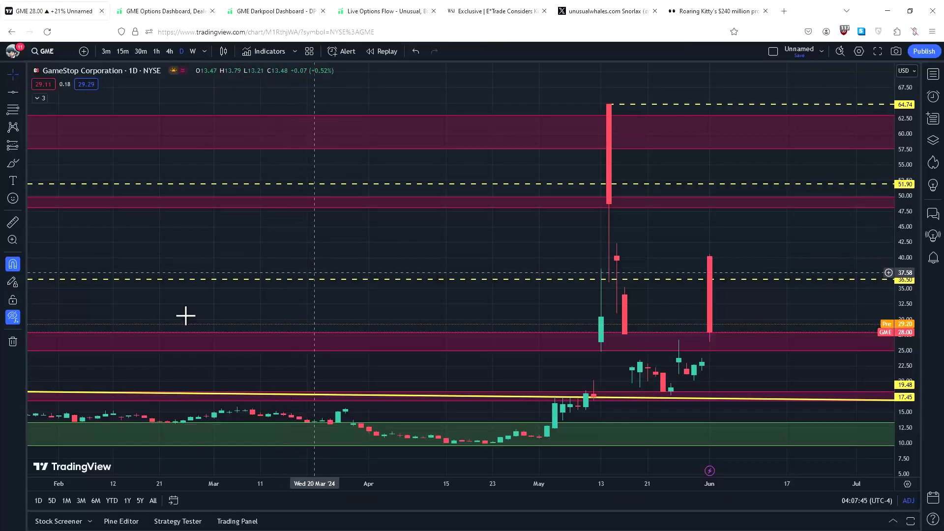
Show the GME daily chart's EMA bands and earnings markers again, then zoom in on recent candles
click(12, 318)
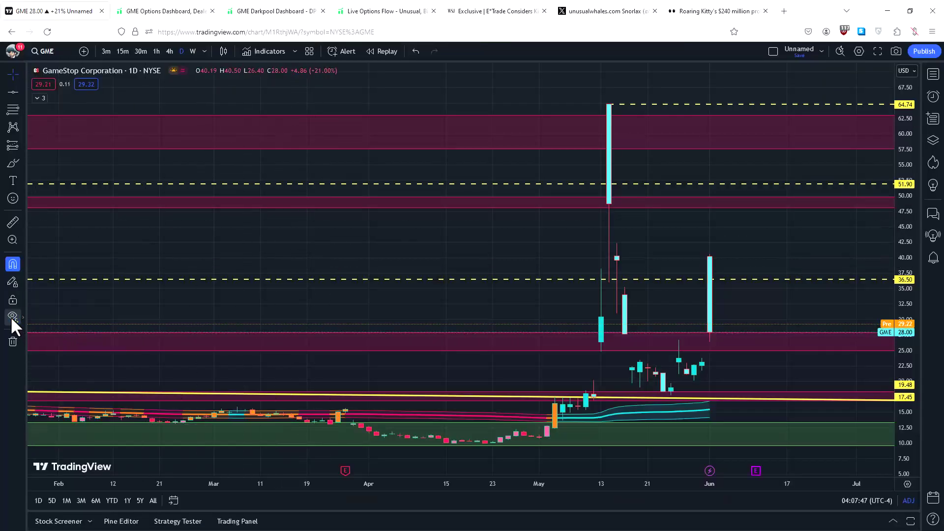
scroll(479, 249, up, 4)
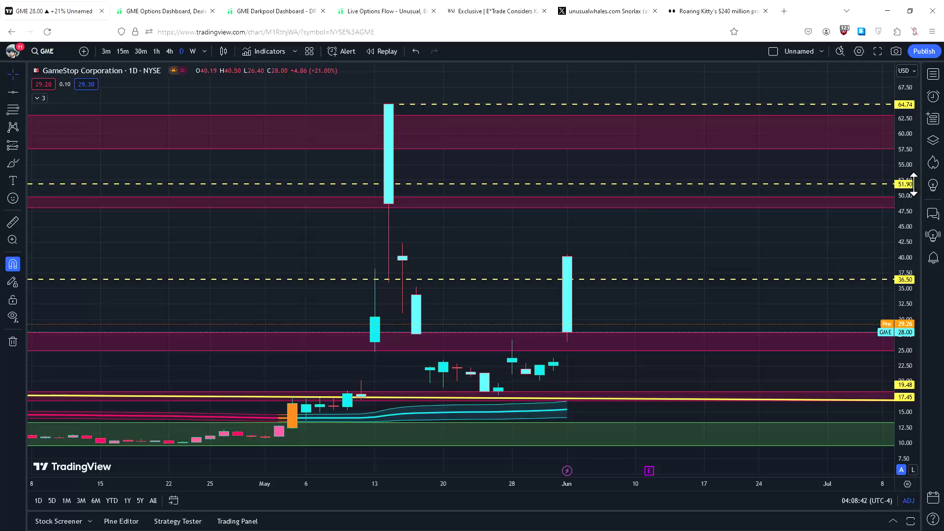
Zoom out on weekly GME candles, then return to daily candles zoomed on March to early July
click(193, 51)
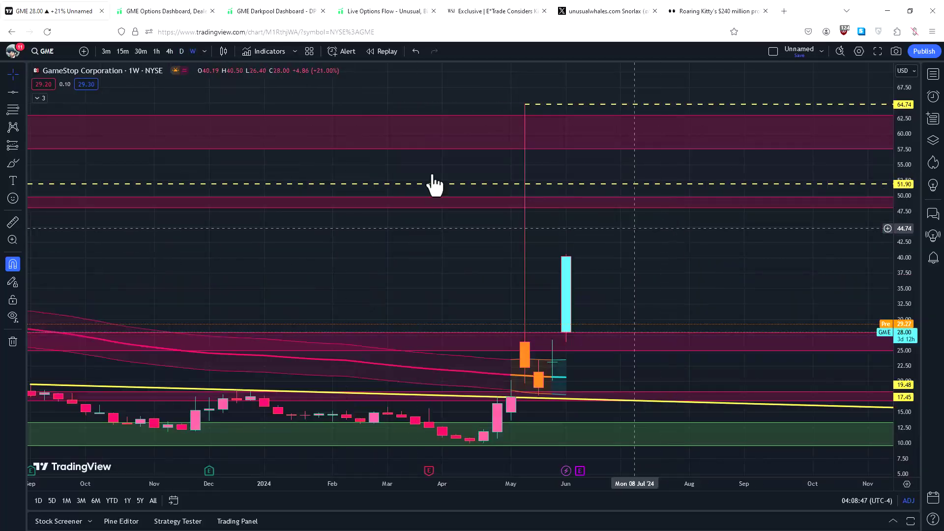
scroll(476, 248, down, 6)
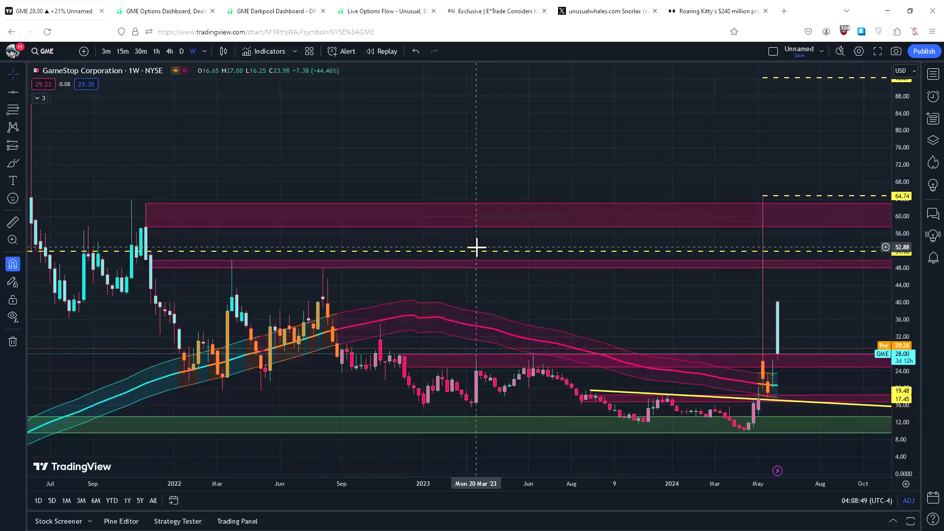
scroll(476, 247, down, 2)
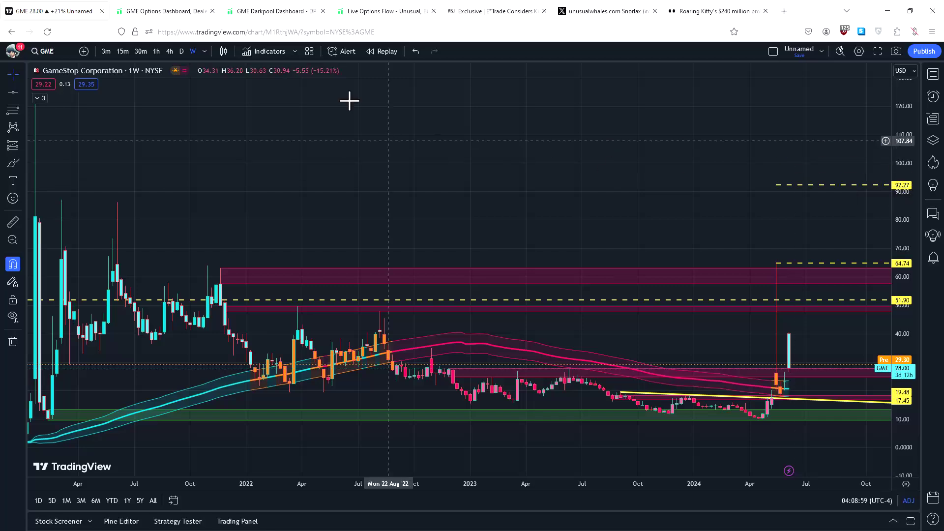
click(182, 51)
scroll(337, 251, up, 5)
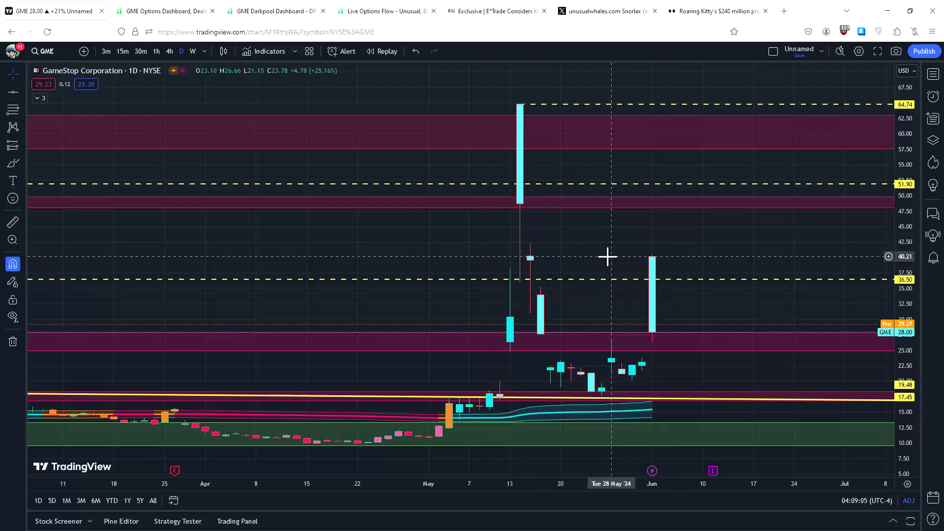
drag(607, 256, 476, 226)
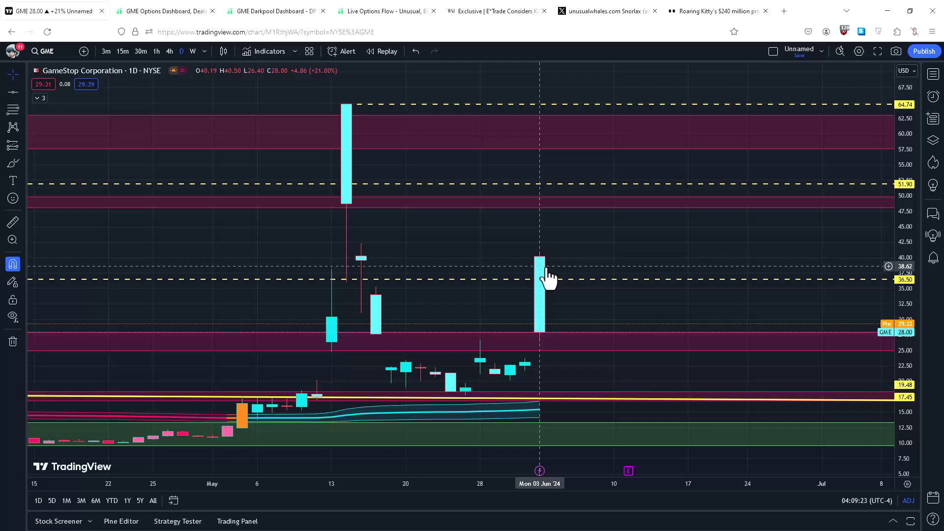
drag(610, 234, 524, 234)
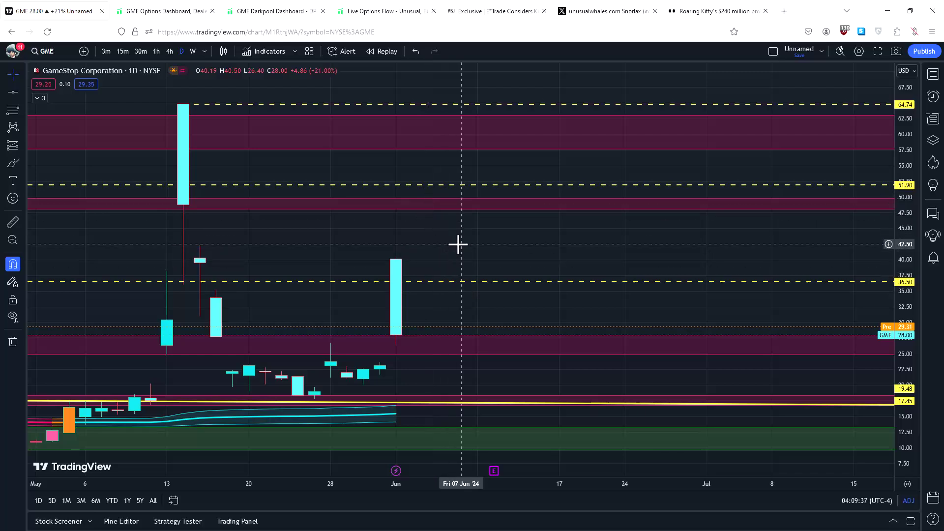
scroll(455, 244, left, 5)
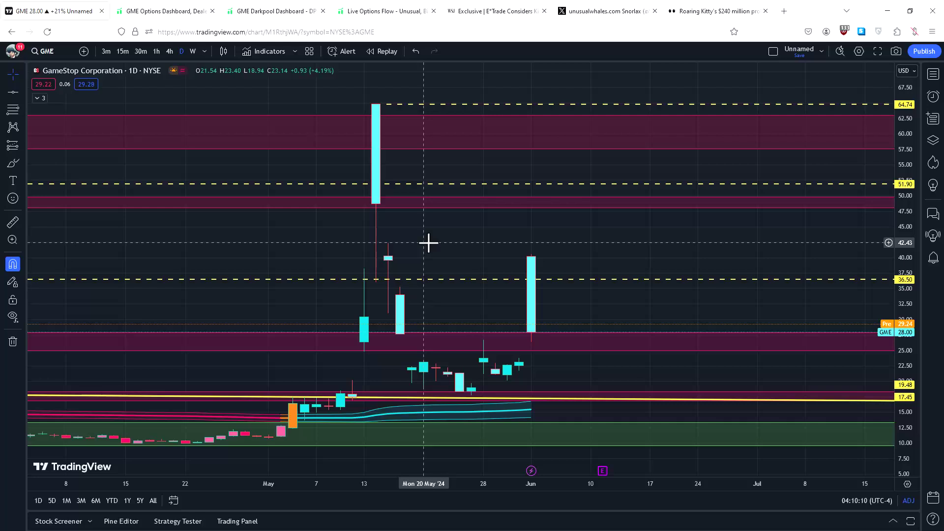
Look through the WSJ, Sherwood and TradingView tabs, then open a new blank tab
click(489, 10)
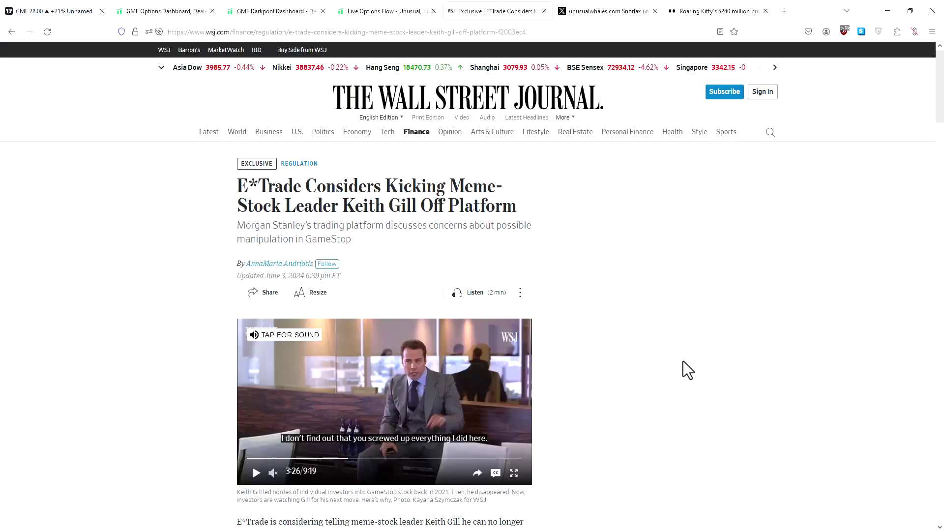
click(714, 9)
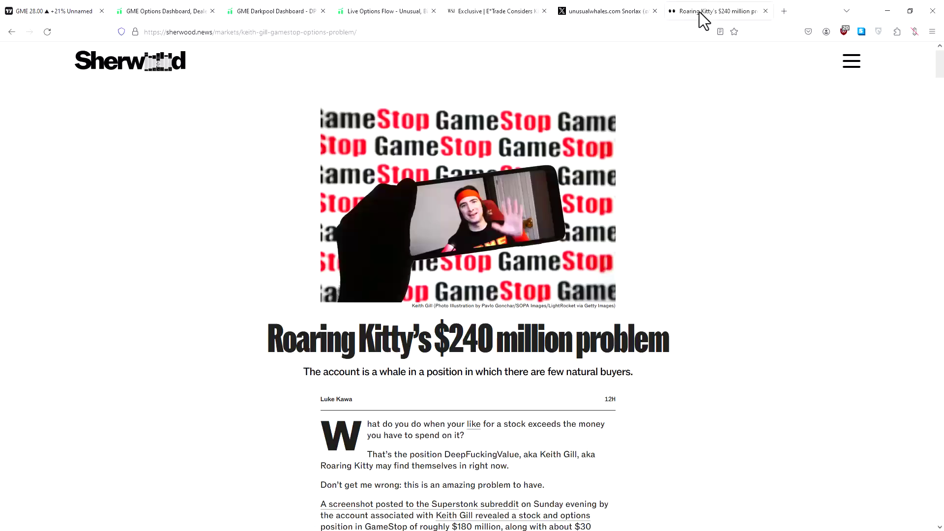
click(54, 11)
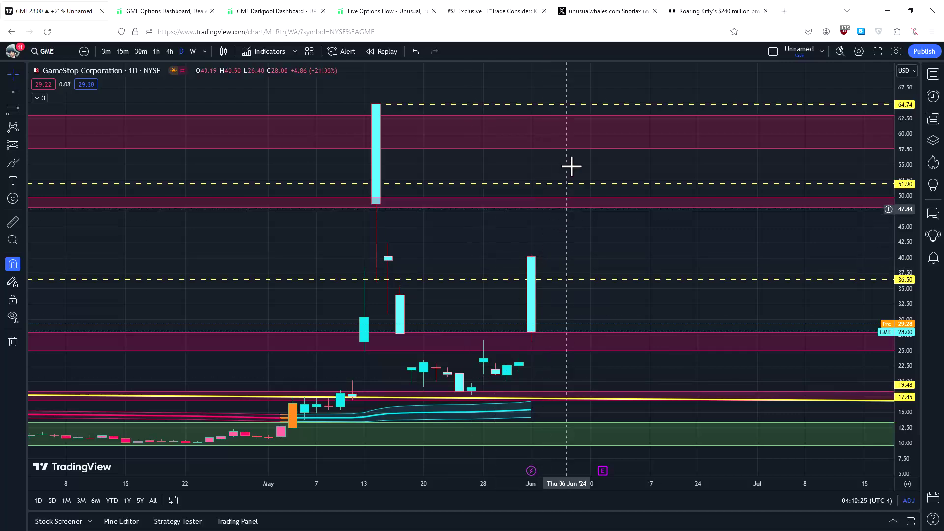
click(499, 11)
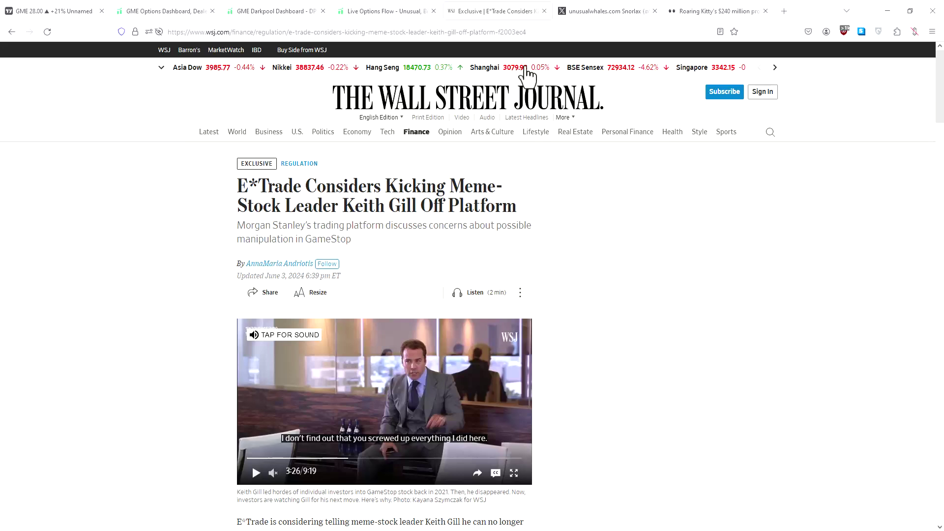
click(784, 11)
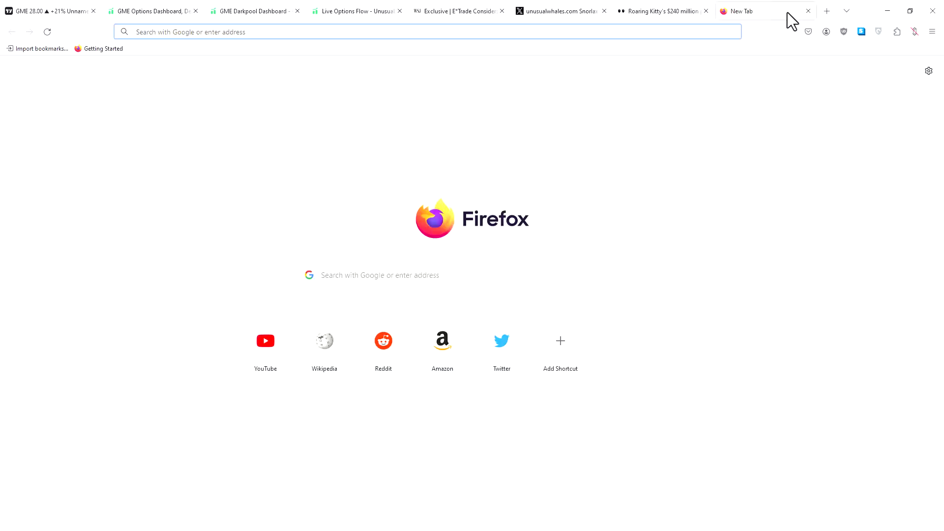
Paste the Discord link to the E*TRADE notice image into the address bar and load it
click(294, 40)
key(ctrl+v)
key(Return)
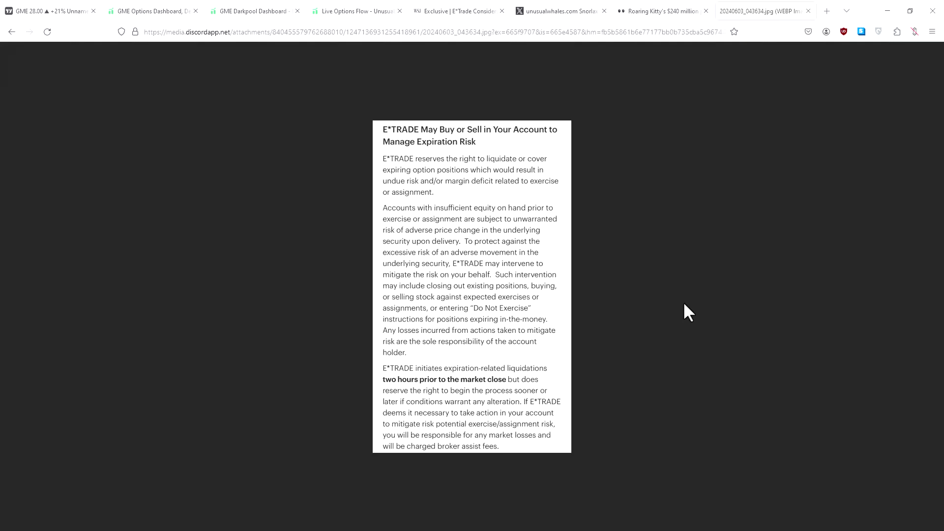
Enlarge the E*TRADE notice to 120%, then return to the Roaring Kitty Sherwood article
key(ctrl+plus)
key(ctrl+plus)
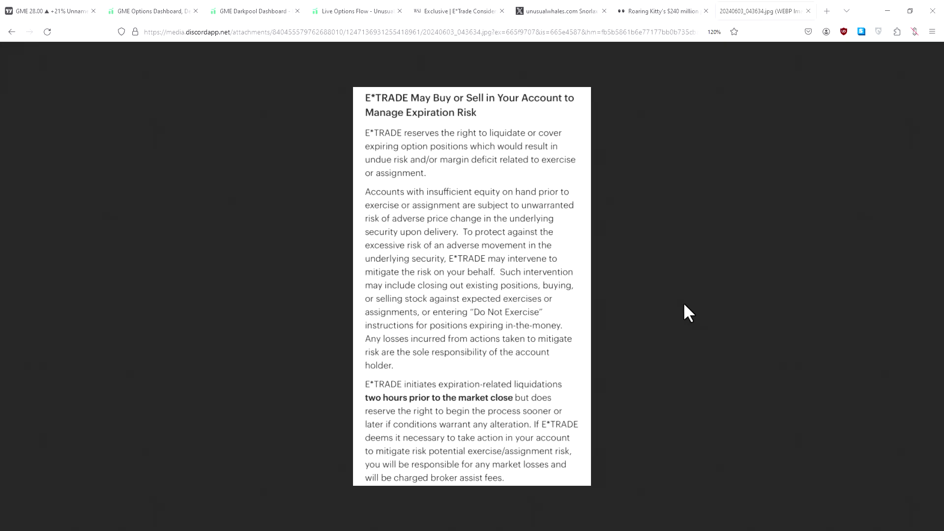
click(650, 15)
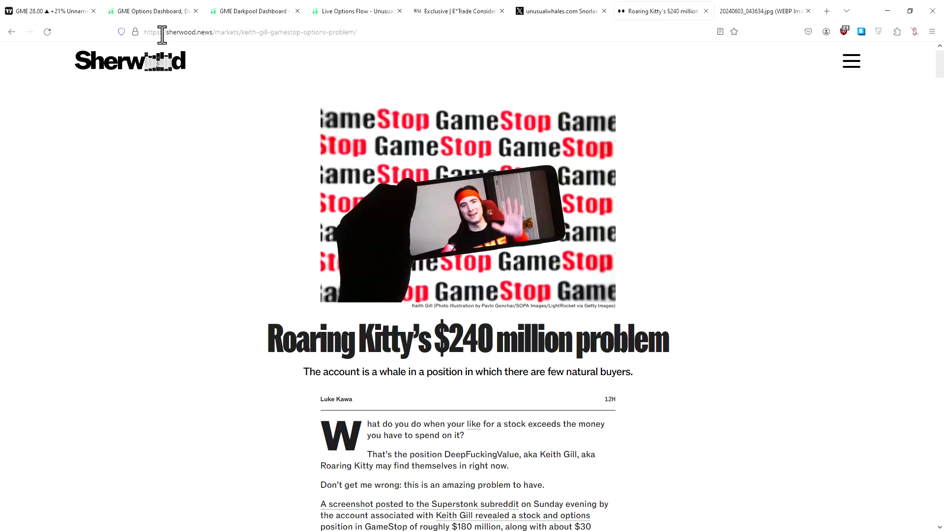
Read down through the Sherwood article 'Roaring Kitty's $240 million problem'
drag(169, 32, 246, 28)
click(362, 32)
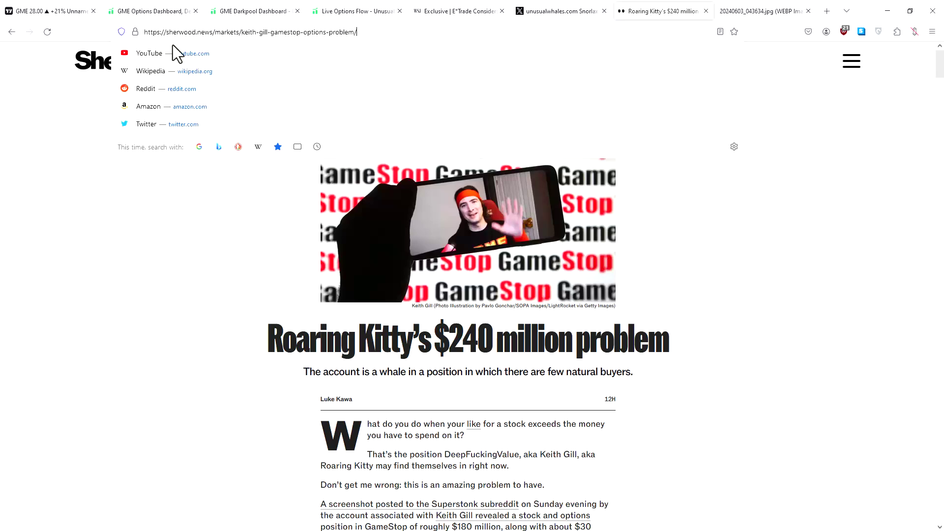
click(803, 284)
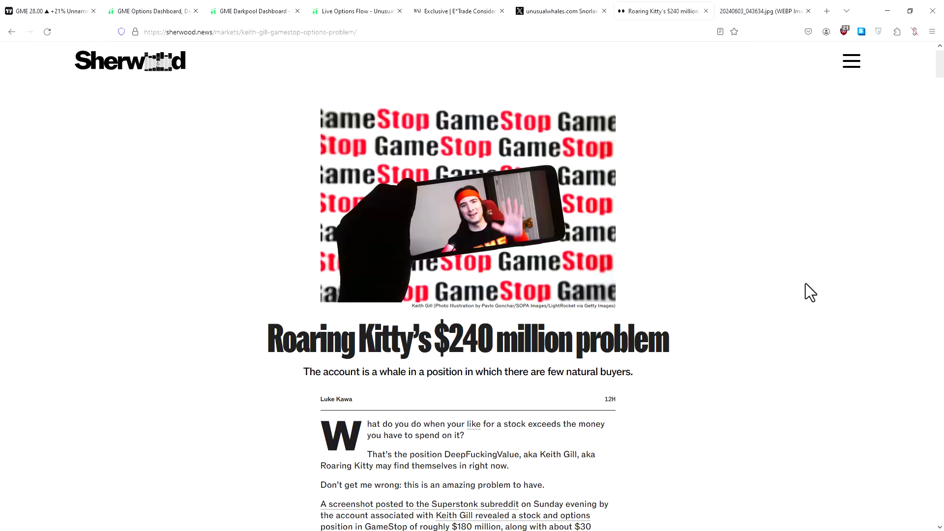
scroll(731, 287, down, 4)
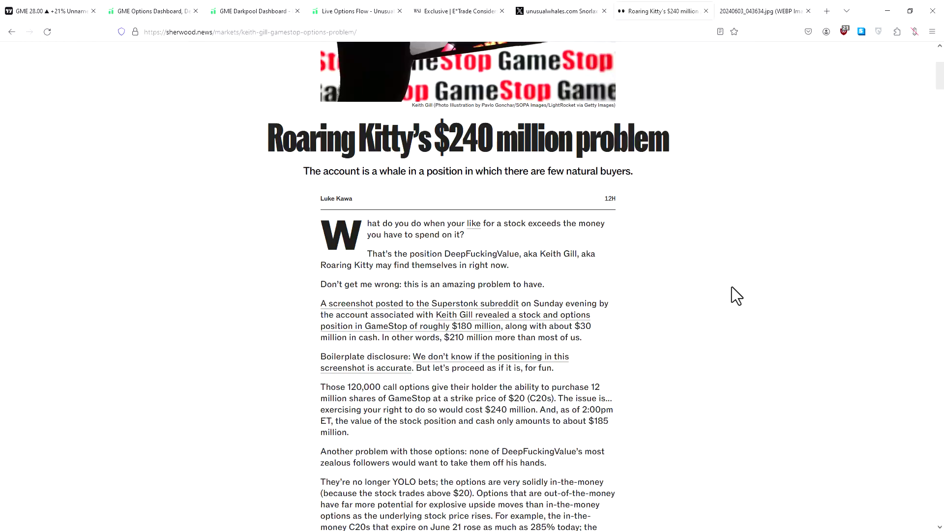
scroll(650, 290, down, 3)
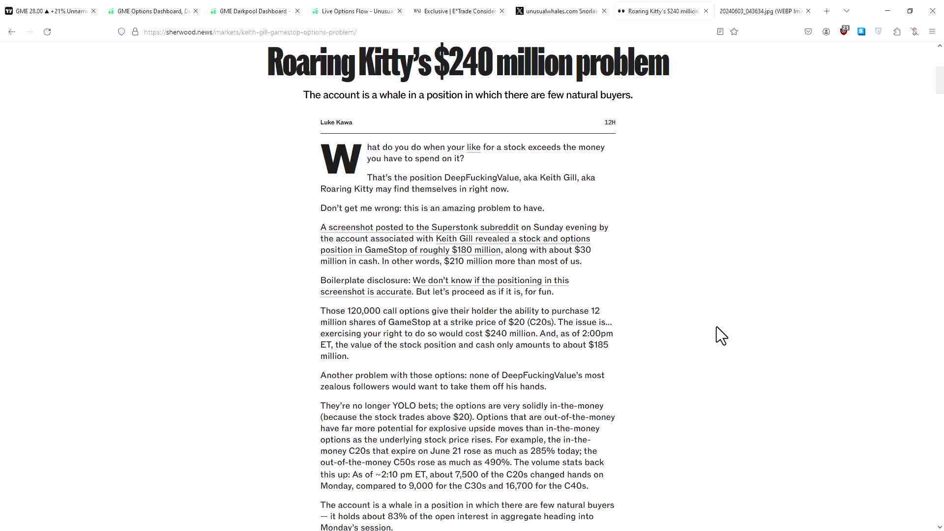
scroll(715, 326, down, 2)
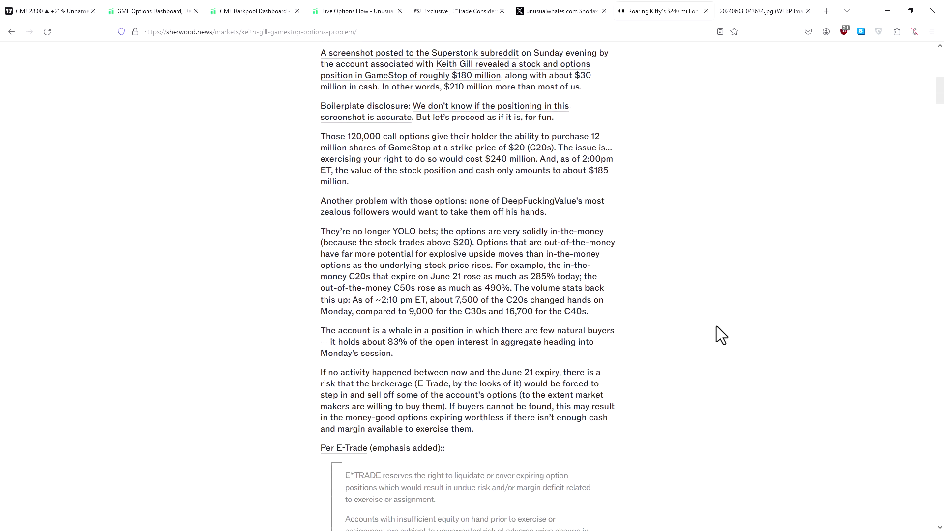
scroll(715, 326, down, 1)
scroll(716, 328, down, 5)
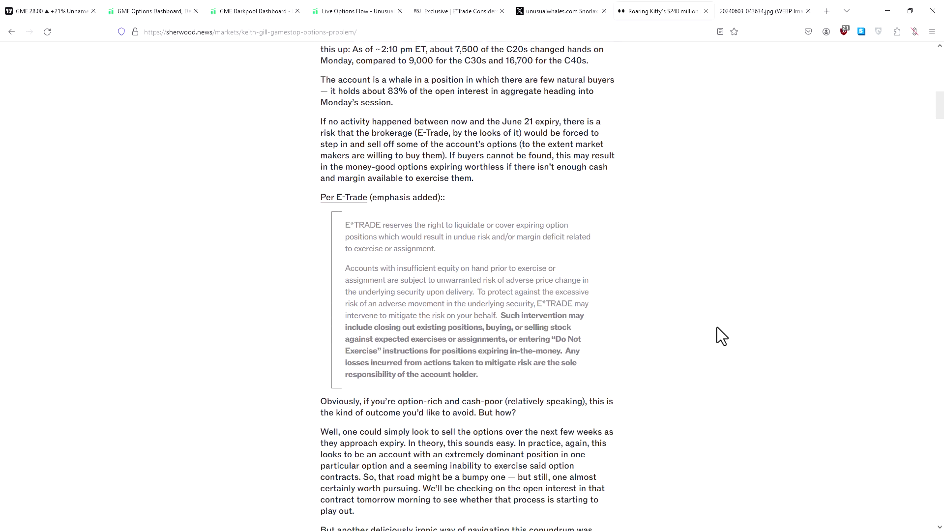
scroll(717, 327, down, 6)
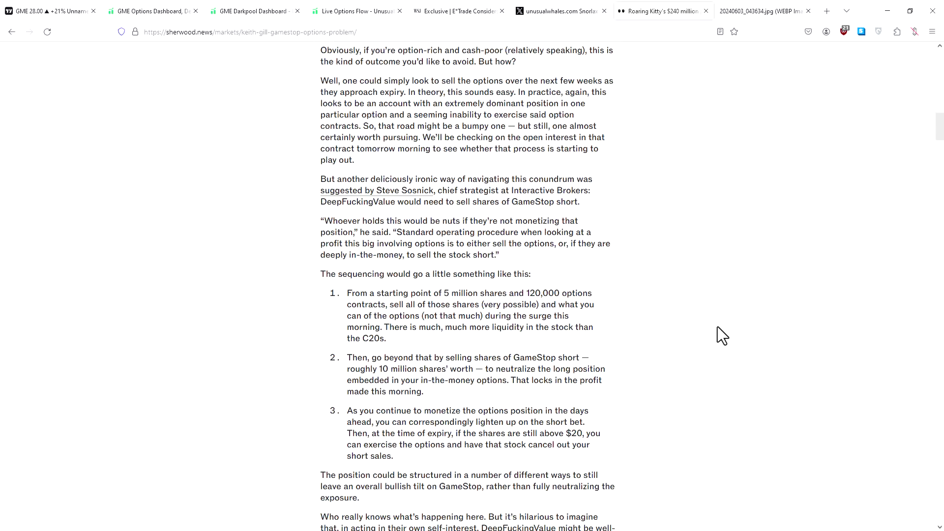
scroll(718, 326, up, 8)
scroll(717, 326, up, 13)
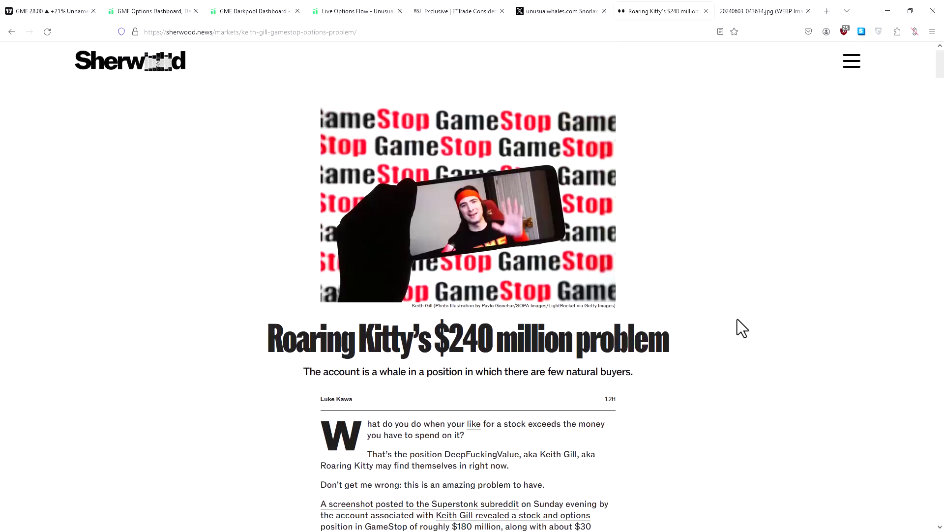
scroll(736, 320, down, 5)
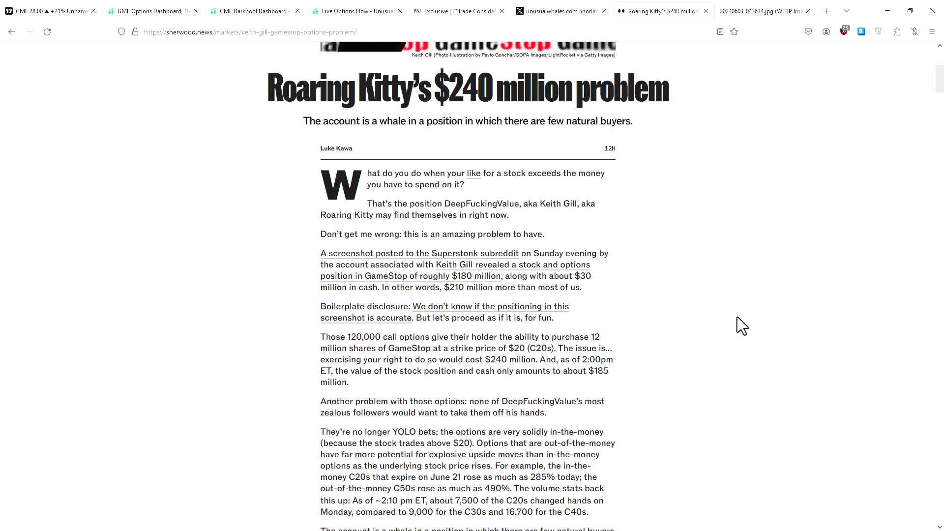
scroll(704, 315, down, 5)
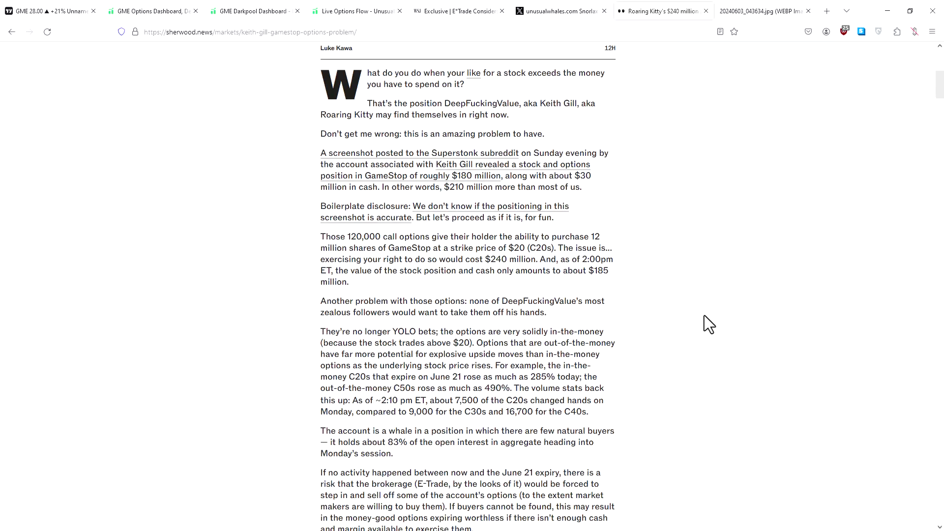
scroll(705, 313, down, 13)
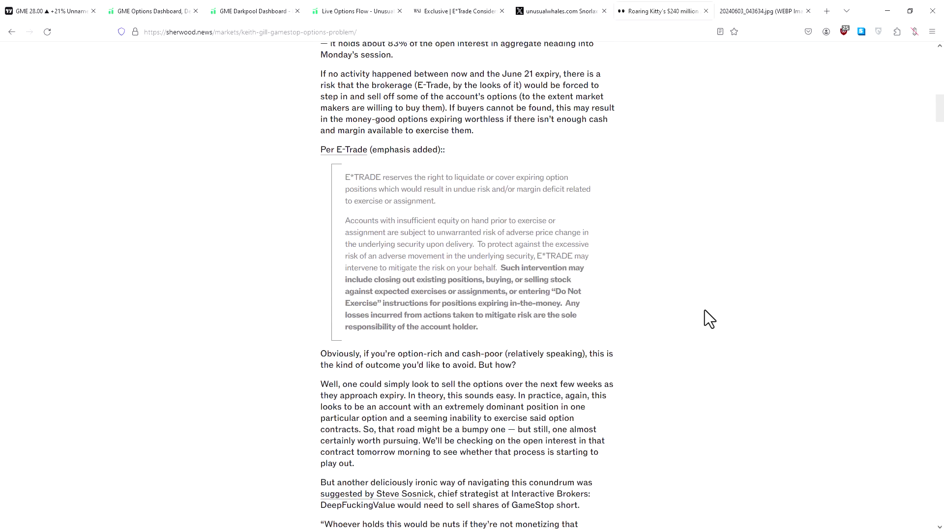
scroll(704, 307, down, 5)
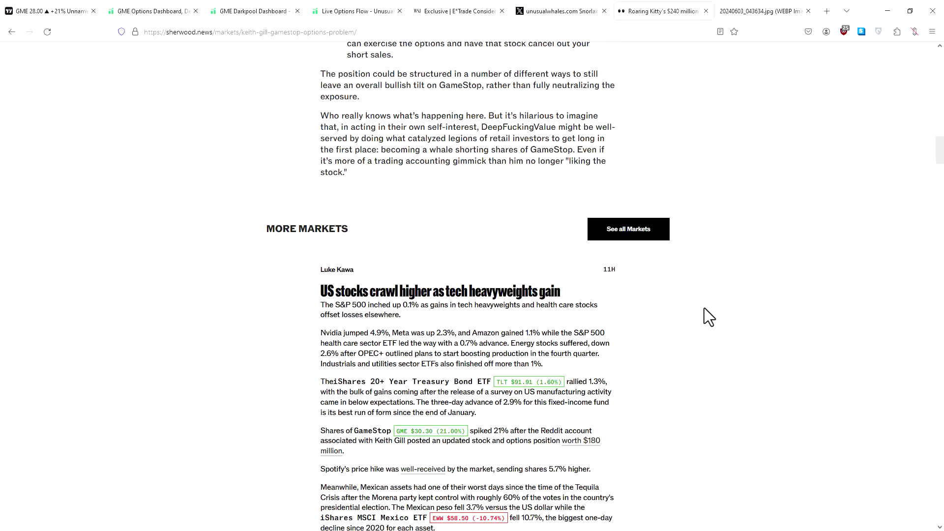
Scroll back to the article's top and return to the TradingView GME chart tab
scroll(704, 307, up, 15)
scroll(705, 310, up, 11)
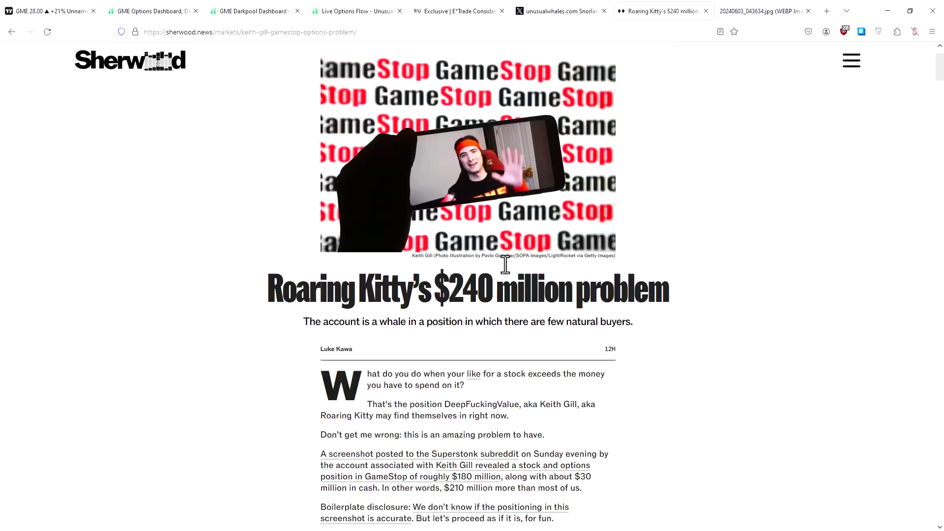
scroll(536, 264, down, 6)
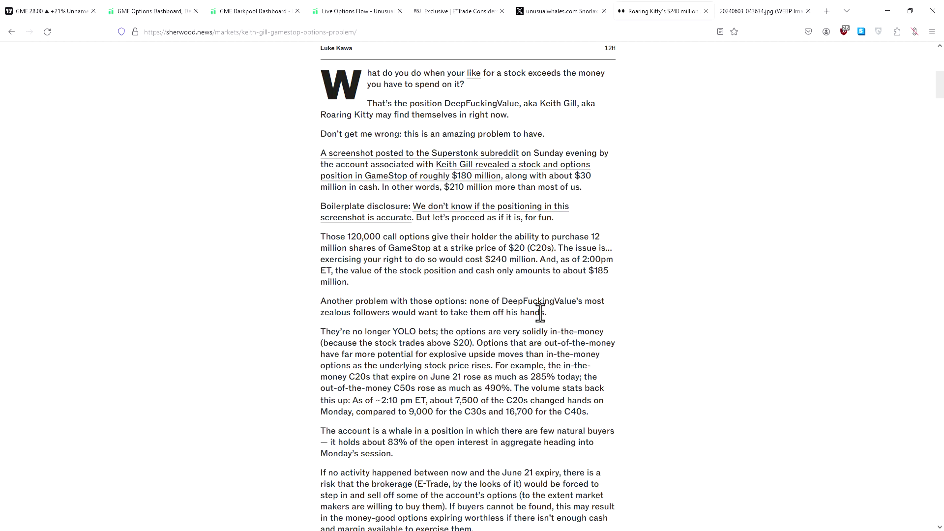
scroll(606, 300, down, 1)
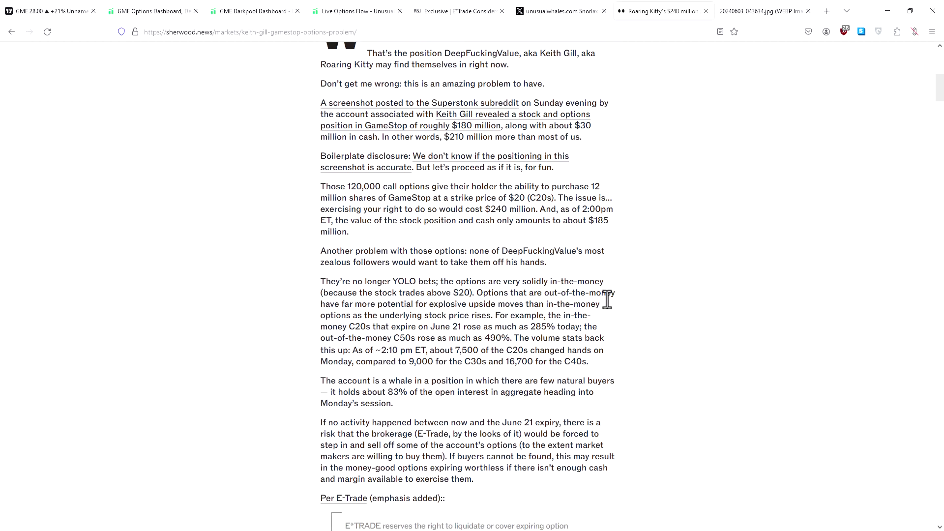
scroll(463, 259, up, 1)
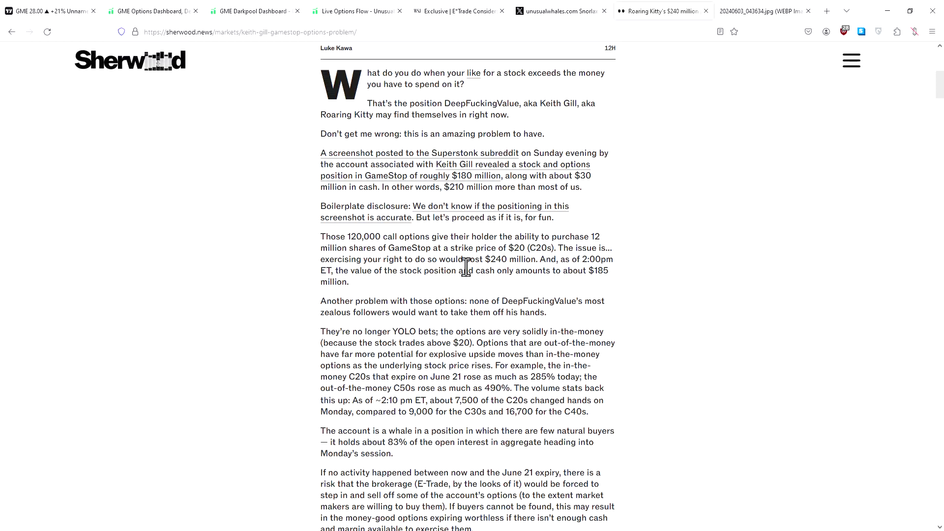
scroll(464, 295, up, 1)
scroll(463, 330, up, 1)
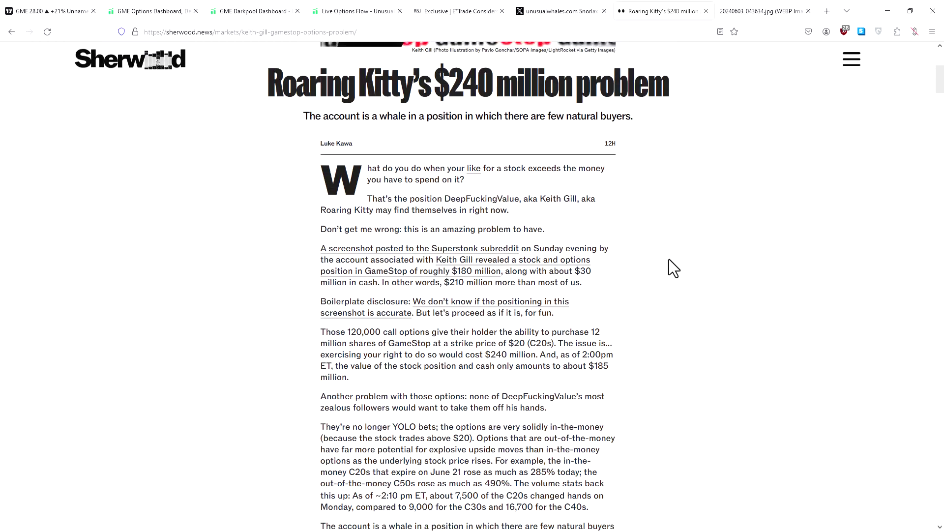
scroll(698, 339, down, 3)
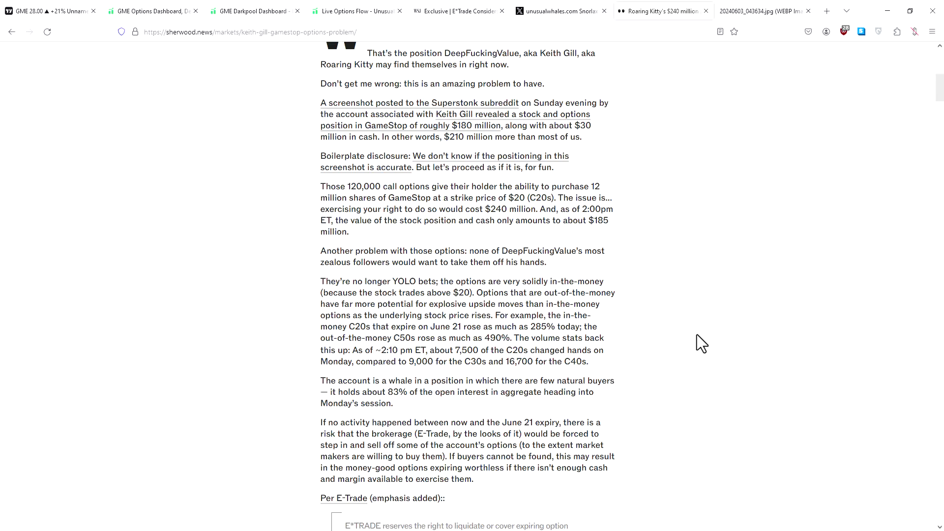
scroll(691, 364, up, 1)
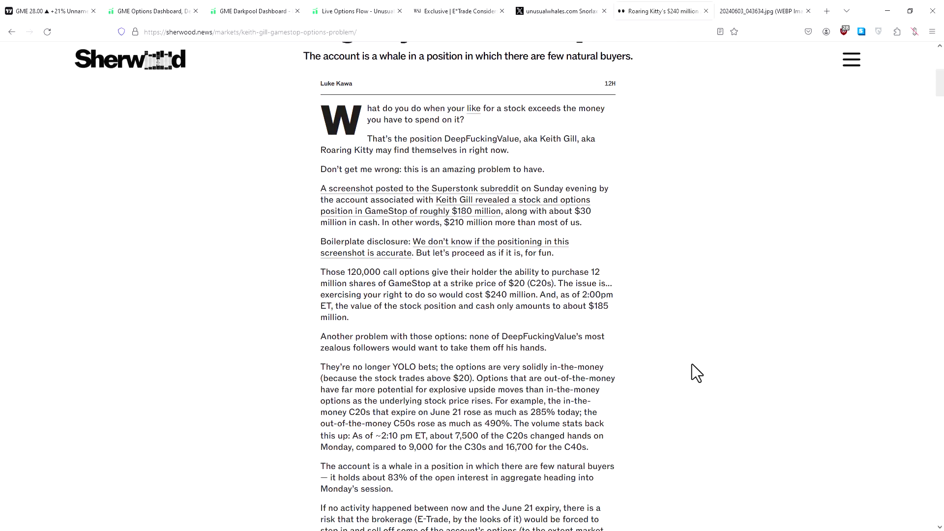
scroll(692, 364, down, 2)
scroll(691, 363, up, 2)
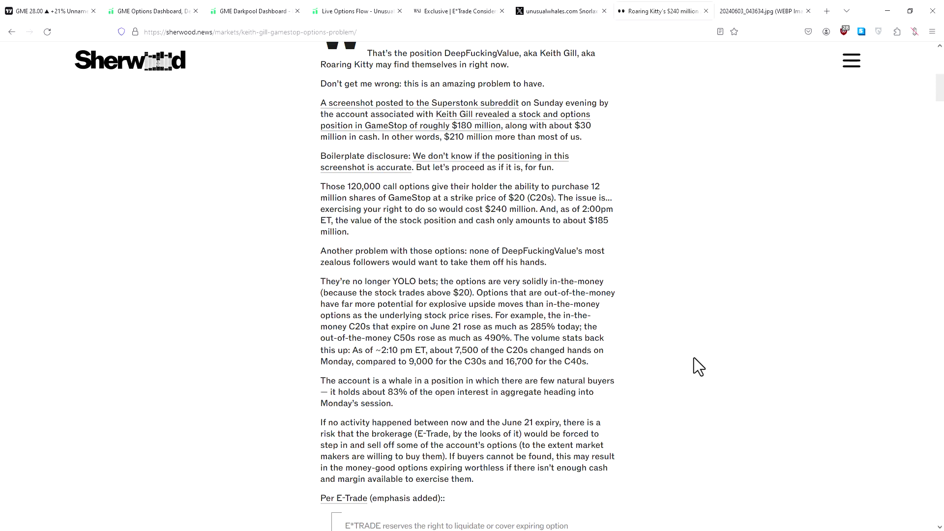
scroll(689, 382, up, 5)
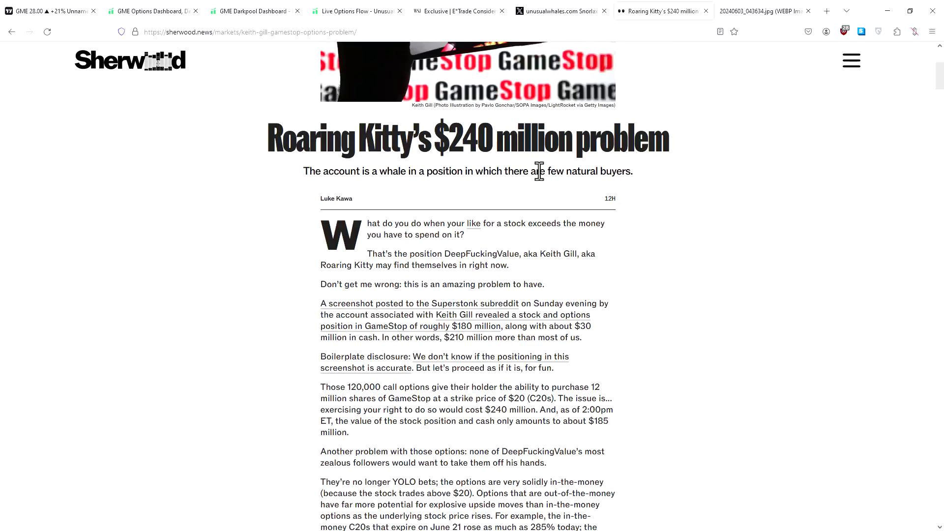
scroll(587, 411, up, 3)
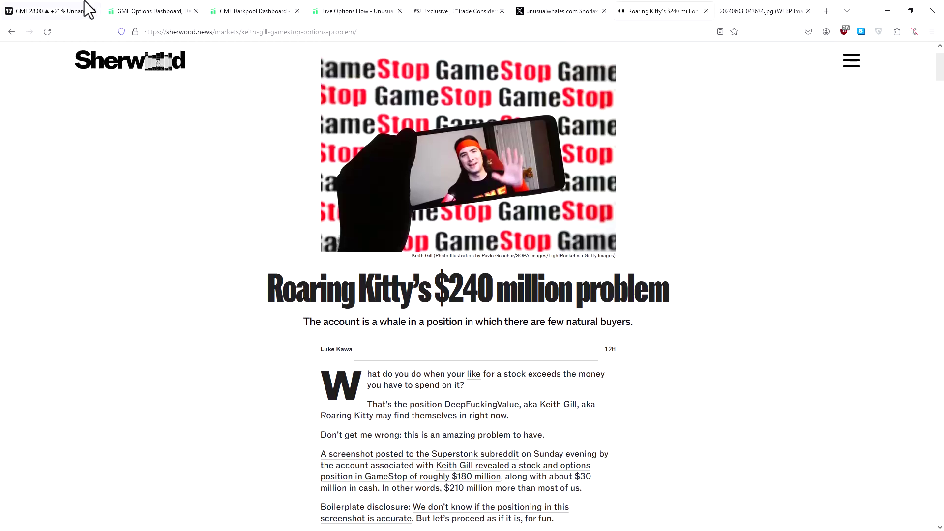
click(79, 2)
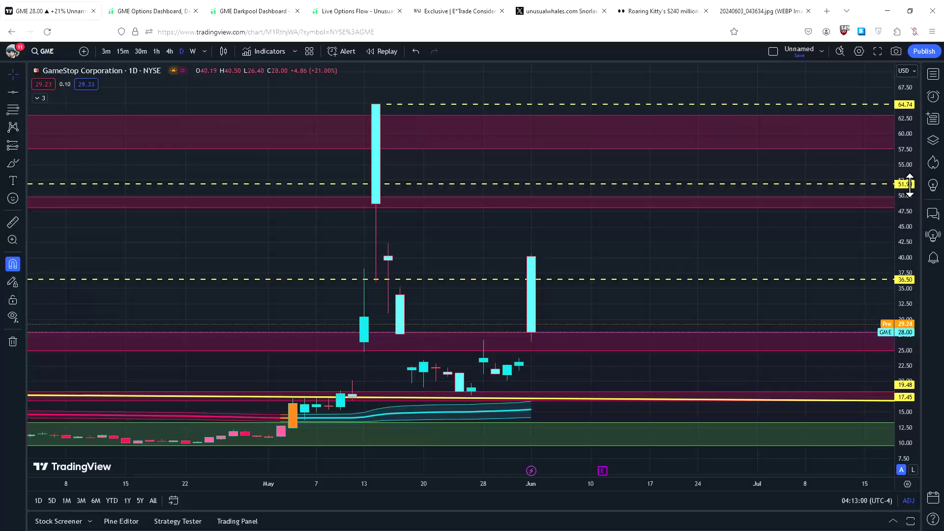
Expand the indicator legend on the hourly chart and unhide the second JDsT band
click(43, 98)
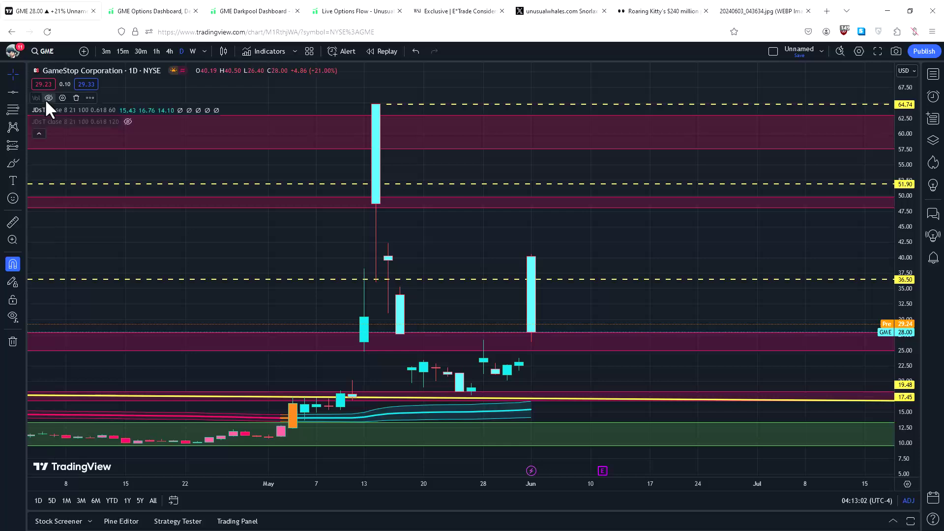
click(156, 50)
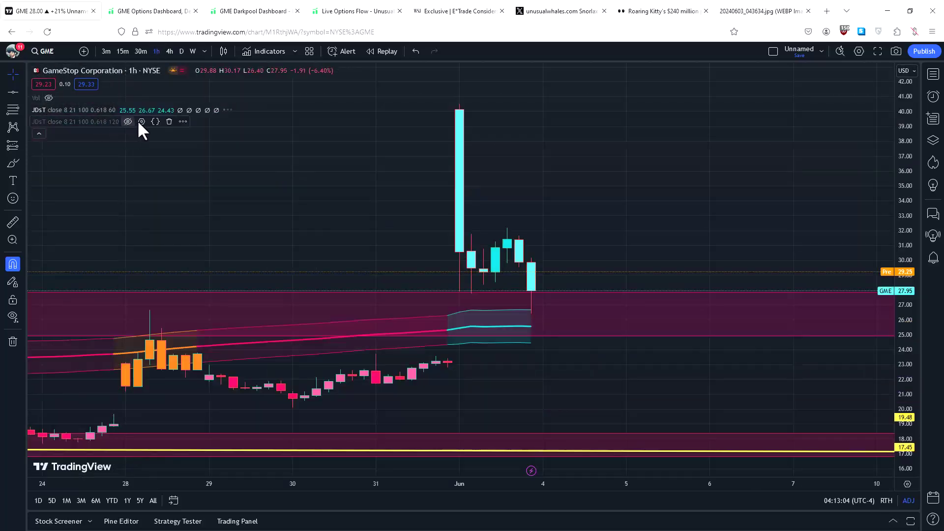
click(128, 121)
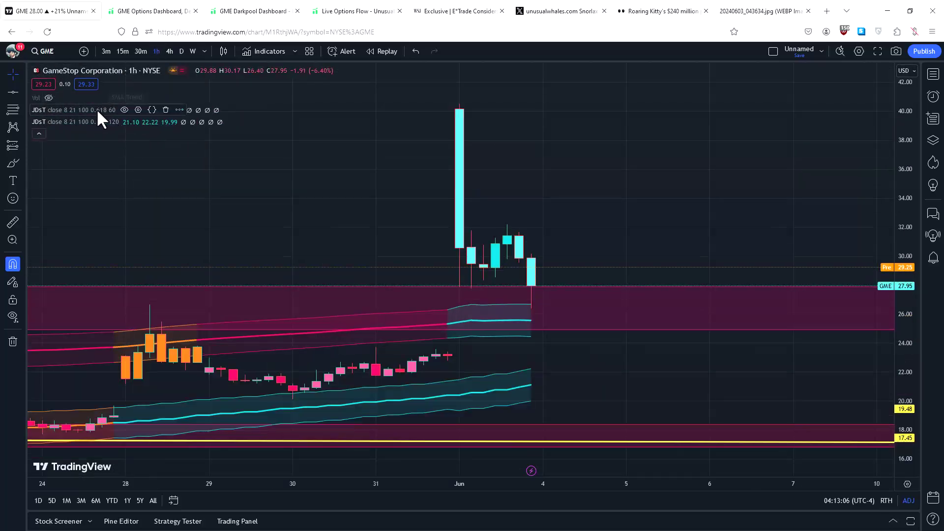
double_click(524, 326)
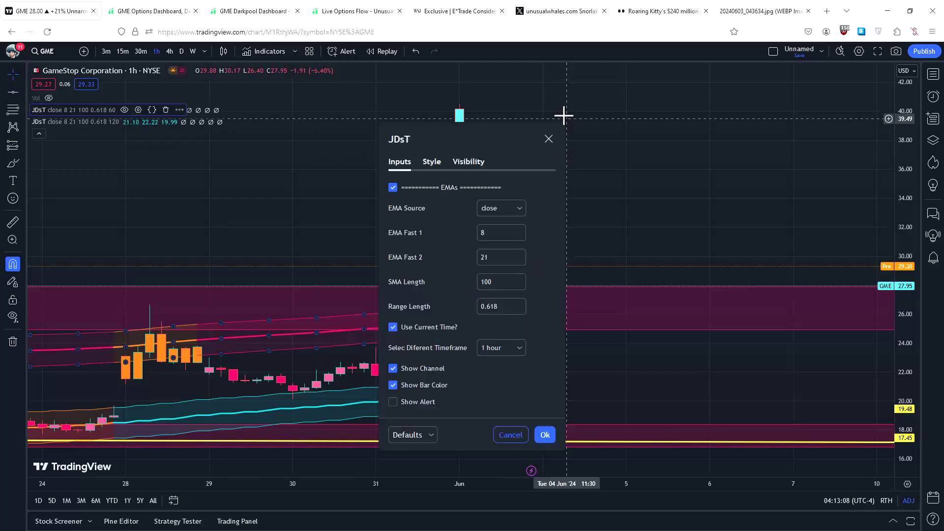
key(Escape)
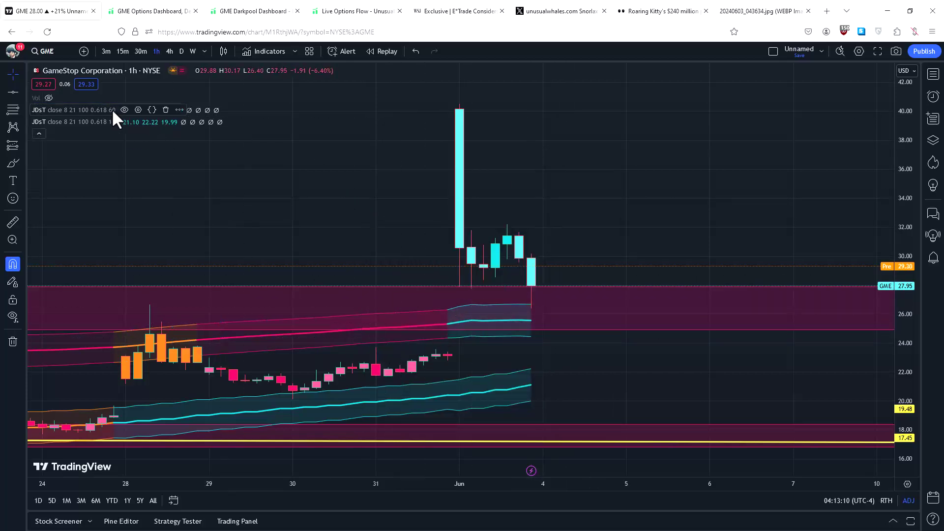
click(124, 109)
click(124, 109)
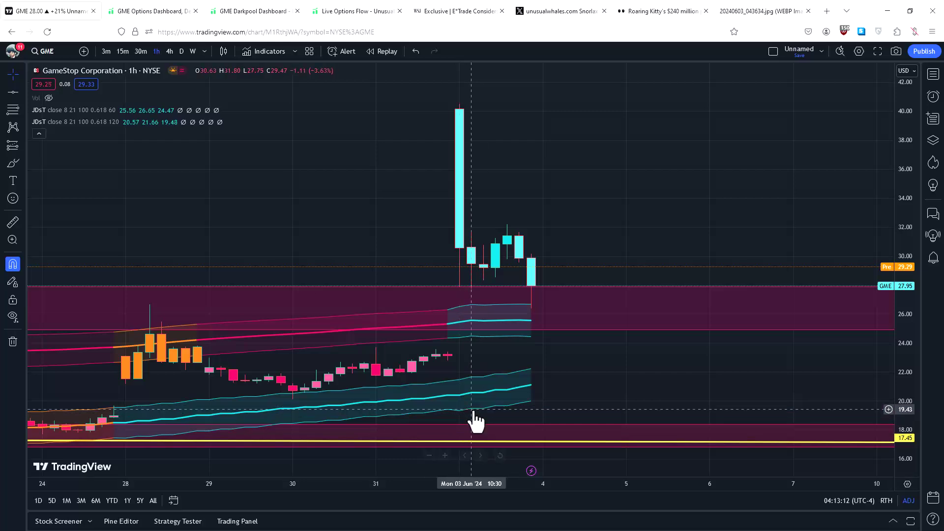
Uncheck 'Use Current Time?' in the first JDsT indicator's settings and apply it
scroll(438, 196, left, 5)
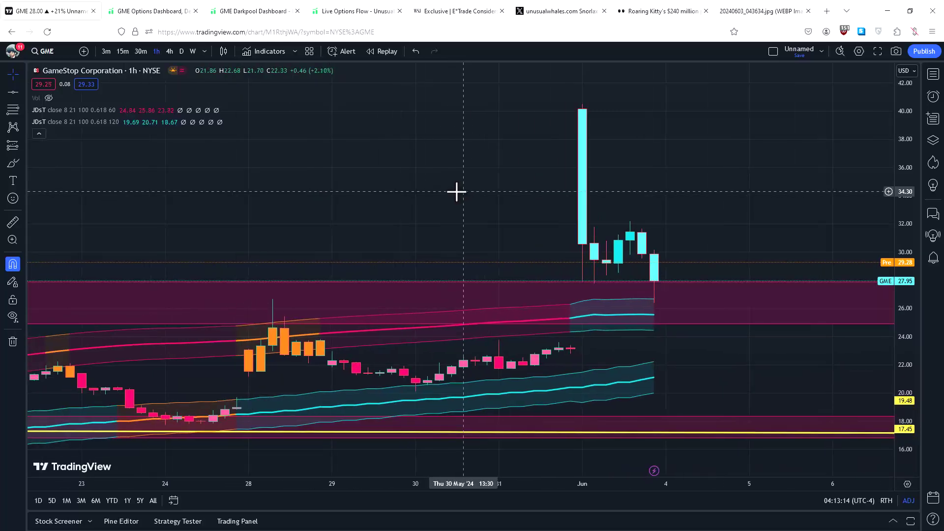
click(138, 110)
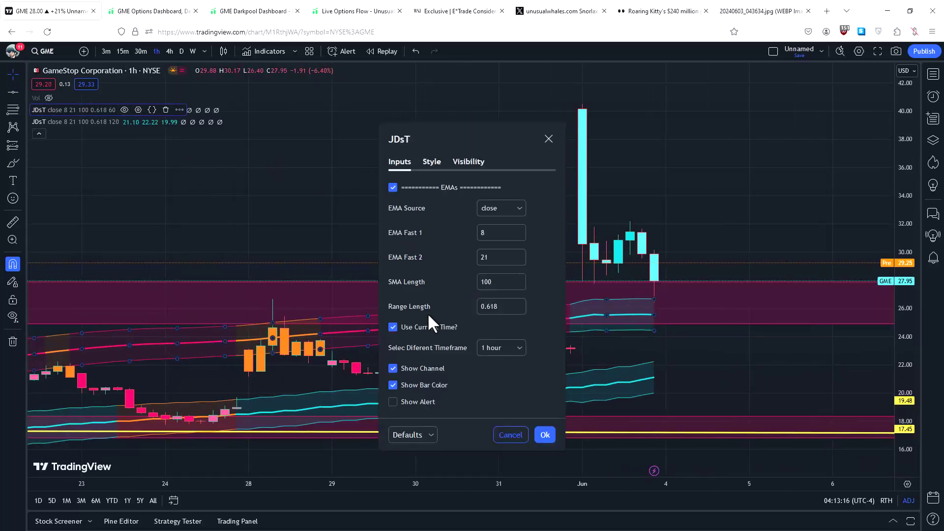
click(423, 330)
click(545, 434)
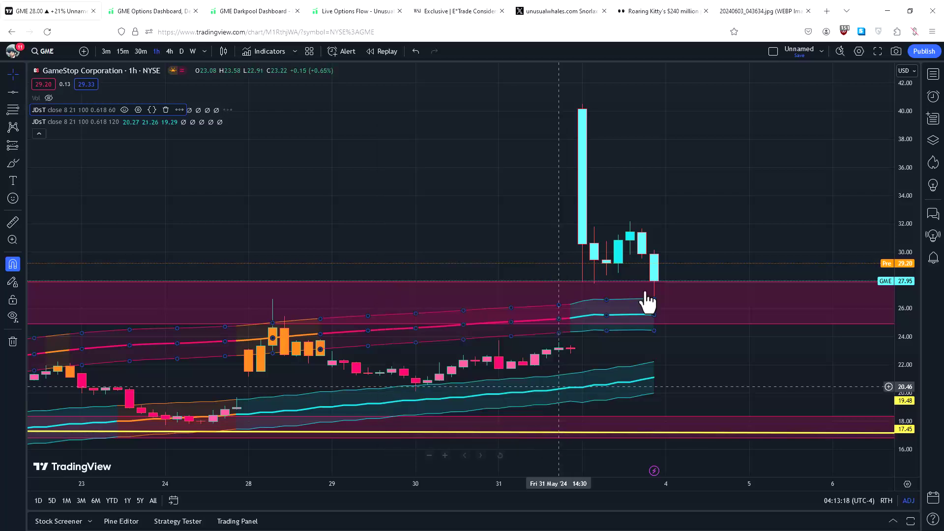
Put the GME chart on 3-minute candles
click(181, 50)
click(155, 49)
click(106, 51)
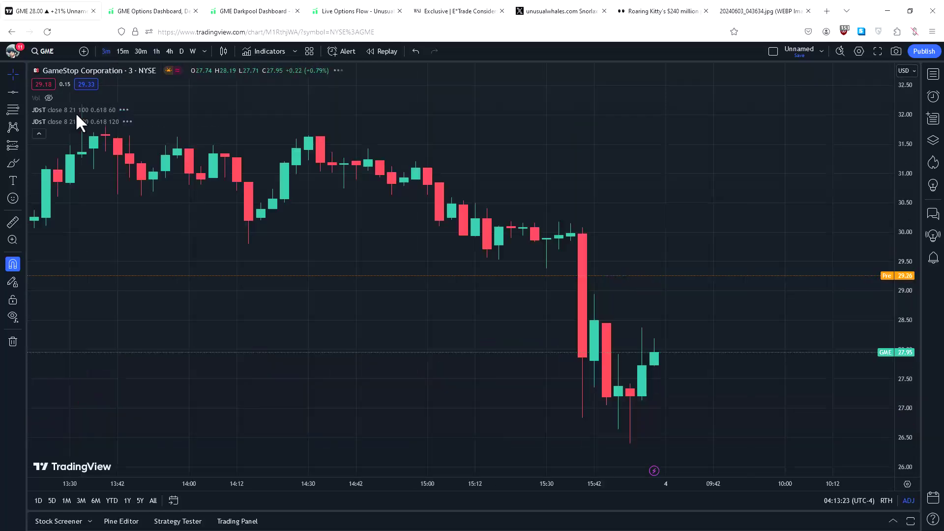
click(40, 133)
scroll(665, 256, down, 5)
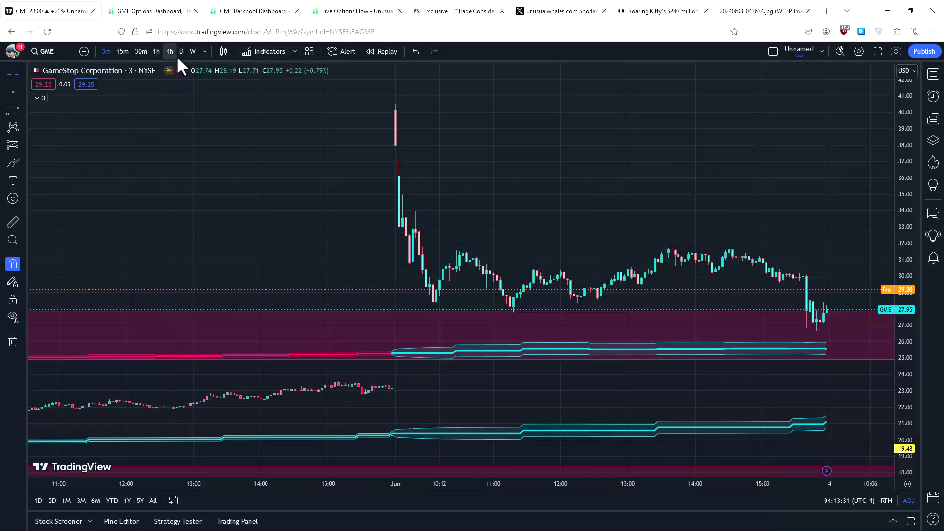
View GME weekly candles panned toward 2025, then undo back to the 3-minute chart
click(192, 52)
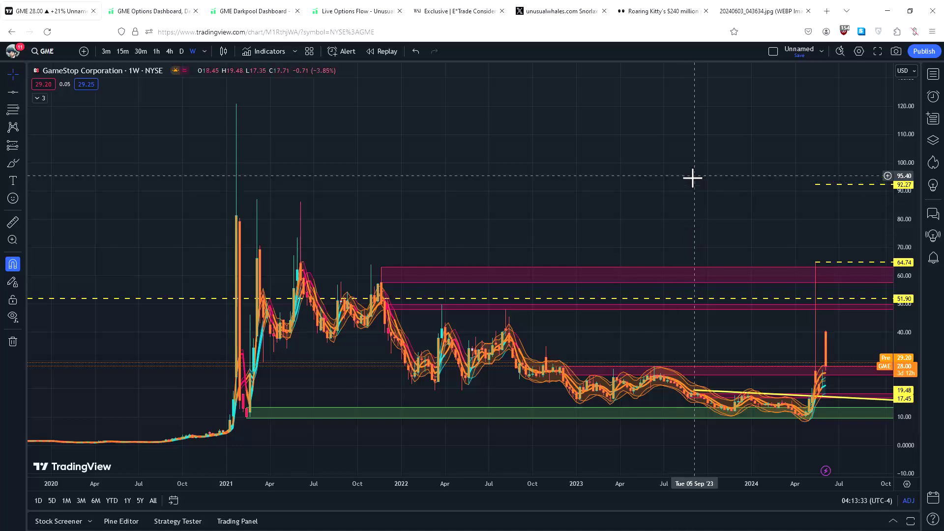
drag(673, 207, 562, 210)
scroll(562, 210, up, 3)
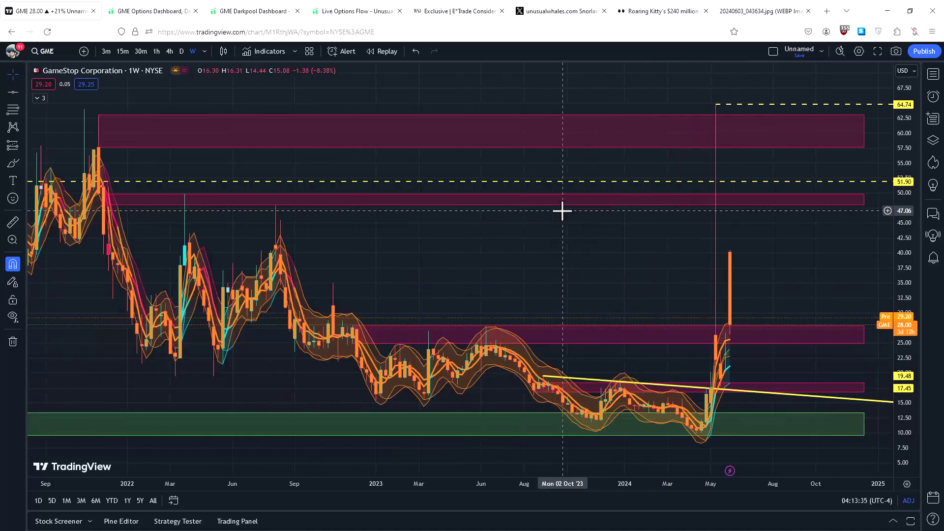
scroll(562, 210, down, 3)
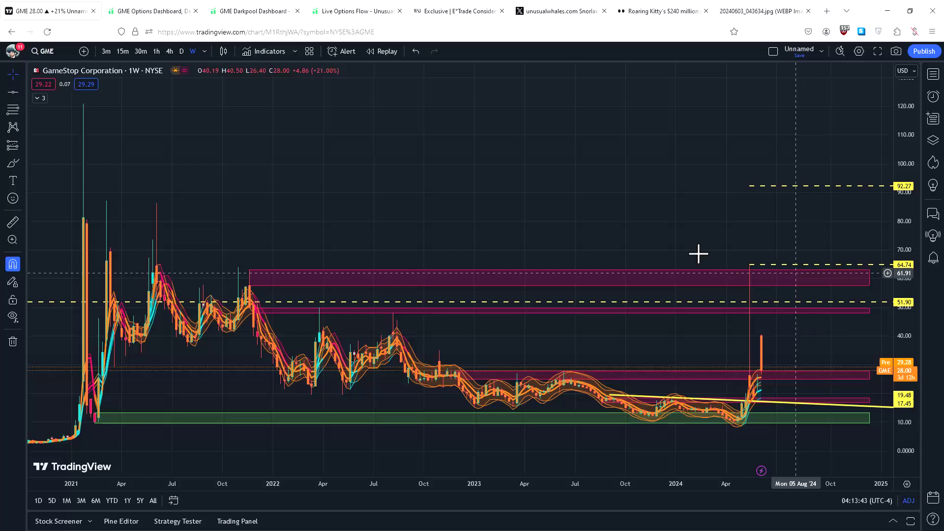
click(414, 52)
Zoom the 3-minute chart and leave room after the June 3 session's last bar
click(414, 51)
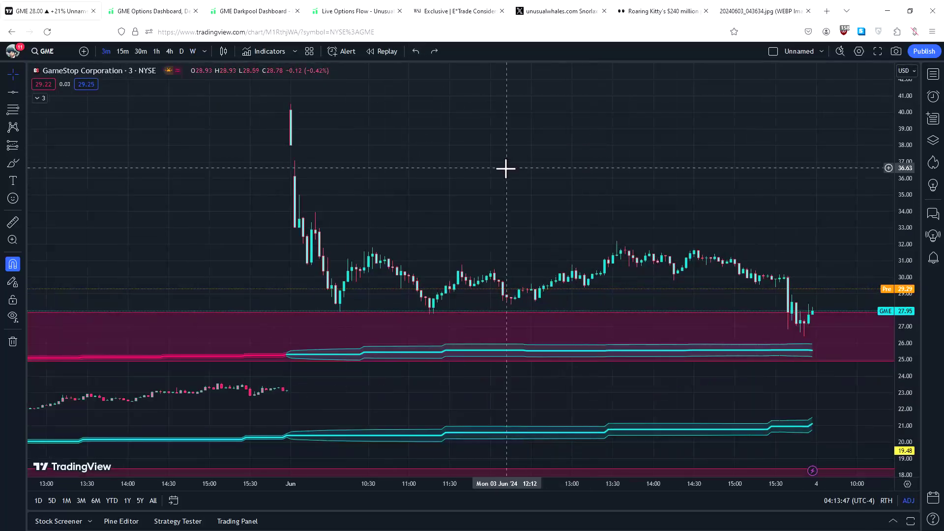
scroll(434, 175, up, 2)
scroll(434, 176, up, 3)
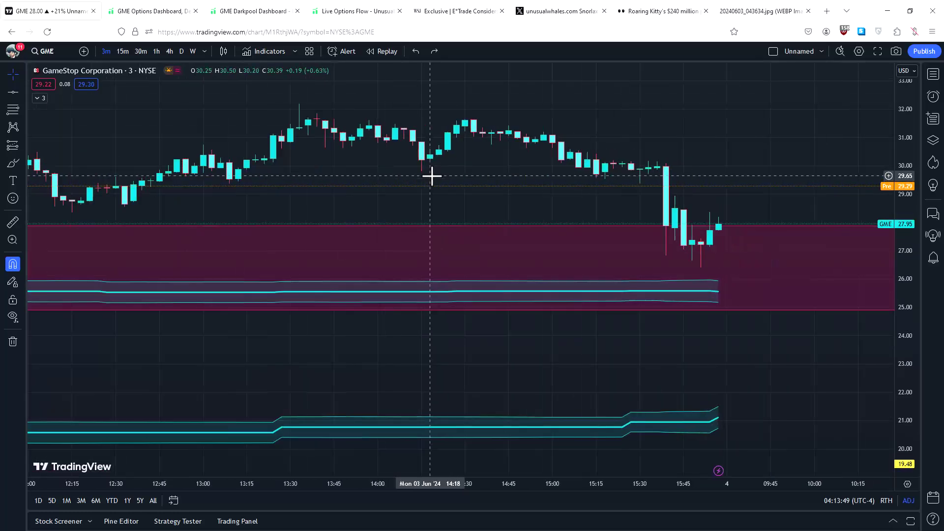
drag(611, 129, 419, 133)
scroll(419, 133, down, 1)
scroll(529, 128, up, 1)
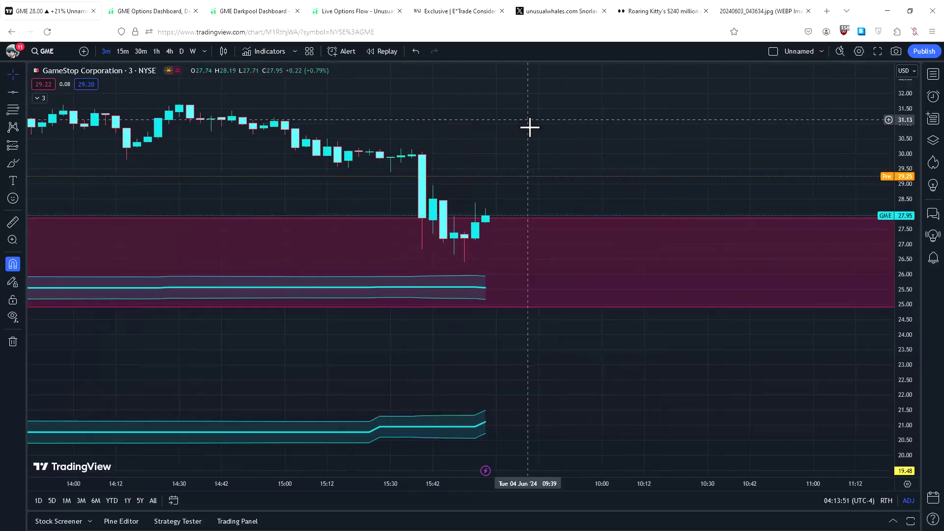
scroll(624, 291, down, 1)
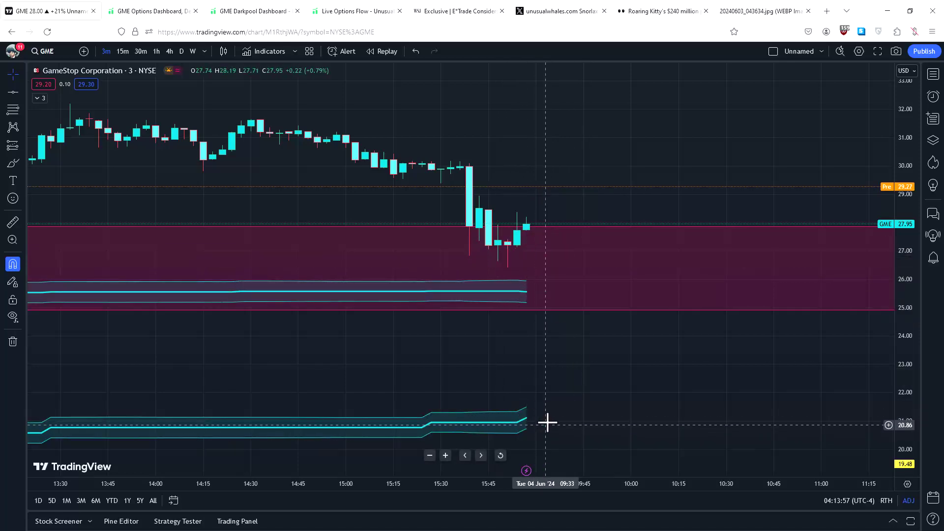
scroll(513, 427, down, 3)
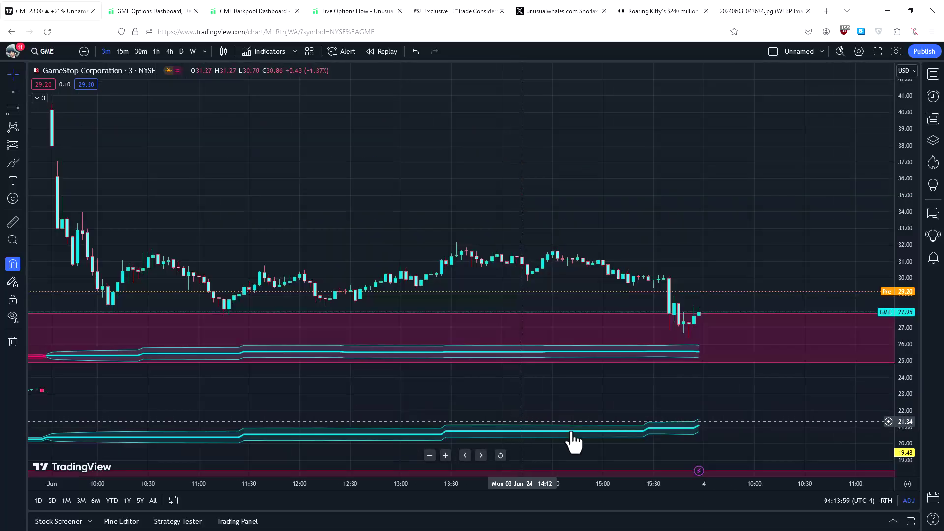
Adjust the price range to reveal lower zones, then reset the price scale to auto
drag(805, 223, 748, 211)
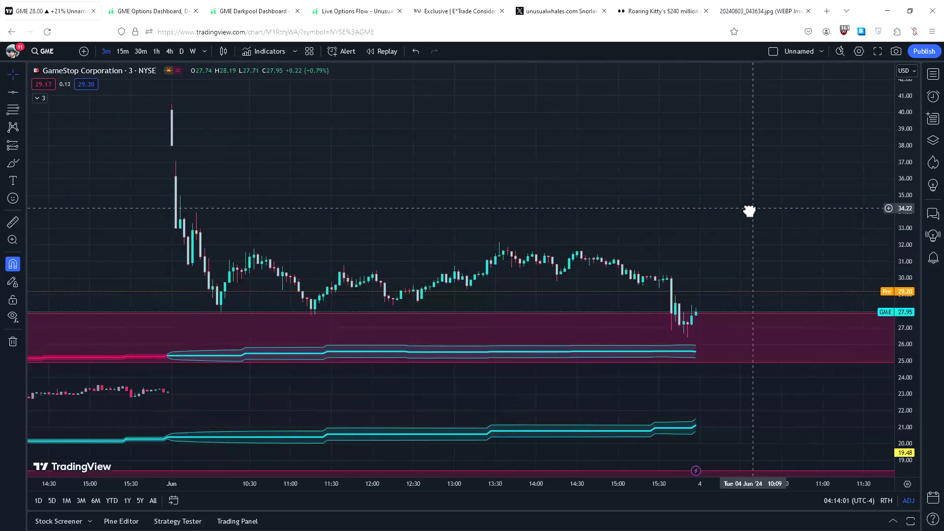
drag(911, 443, 906, 416)
drag(836, 368, 790, 228)
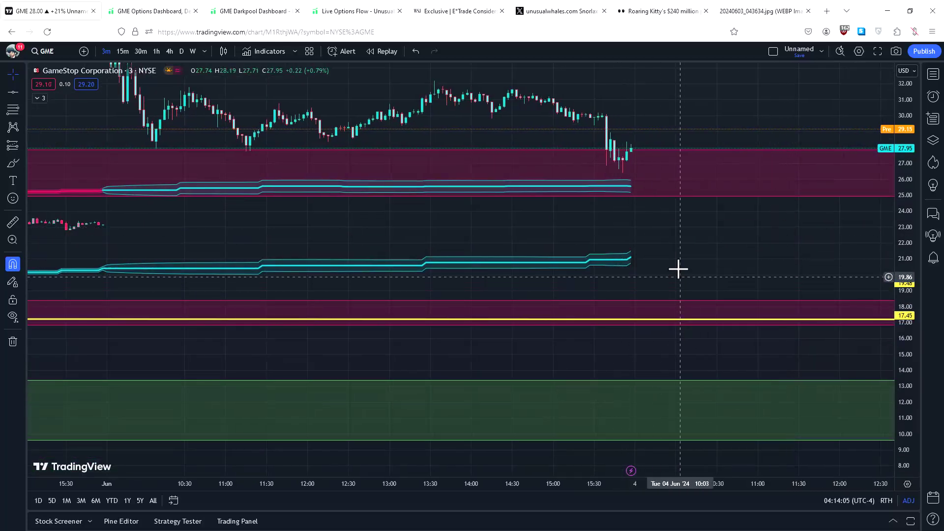
double_click(906, 219)
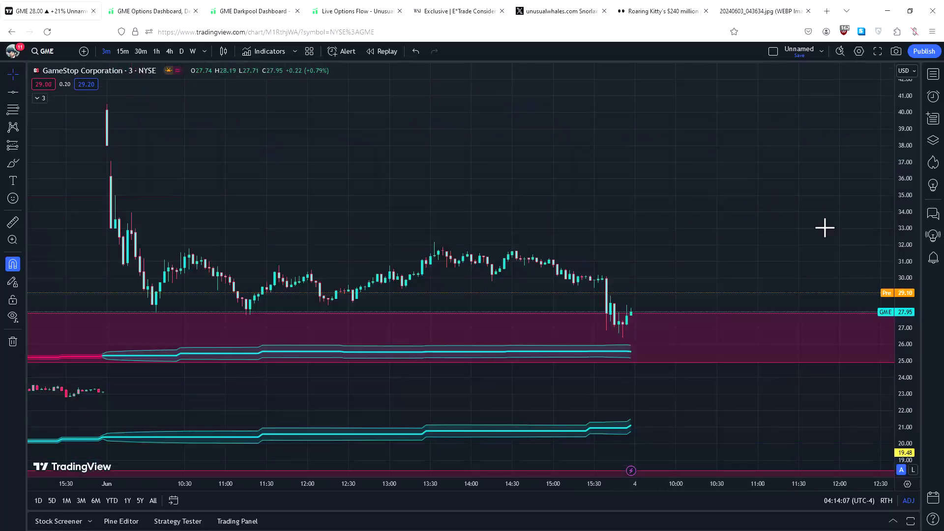
scroll(822, 225, down, 2)
Zoom in on daily GME candles and select the dashed 51.90 price level
click(180, 51)
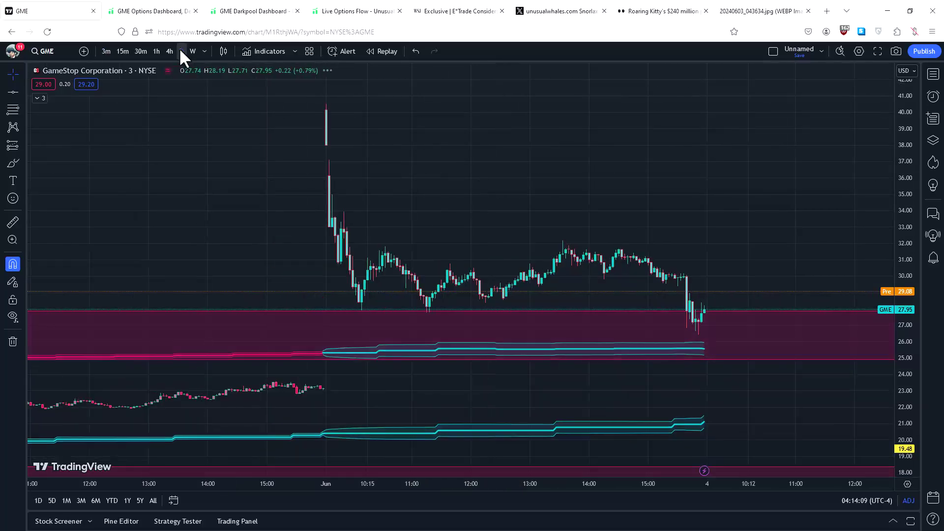
scroll(323, 297, up, 5)
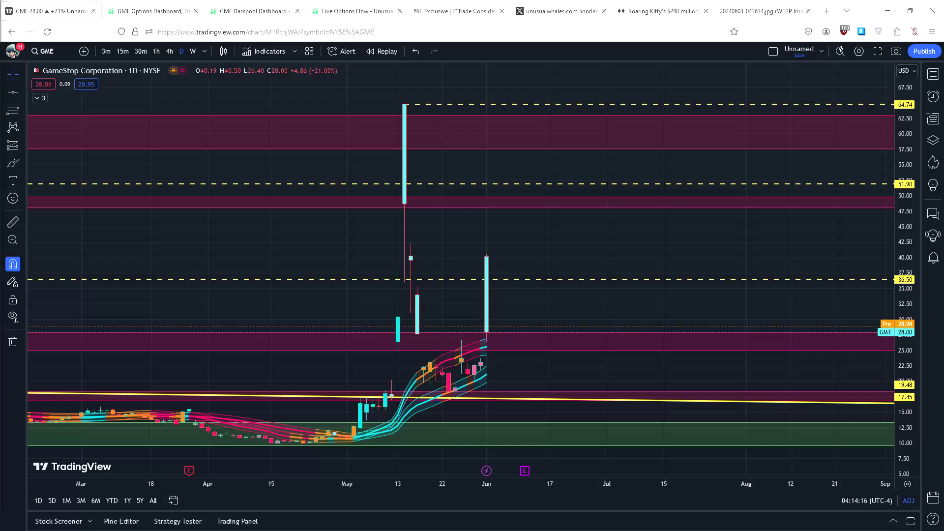
click(628, 184)
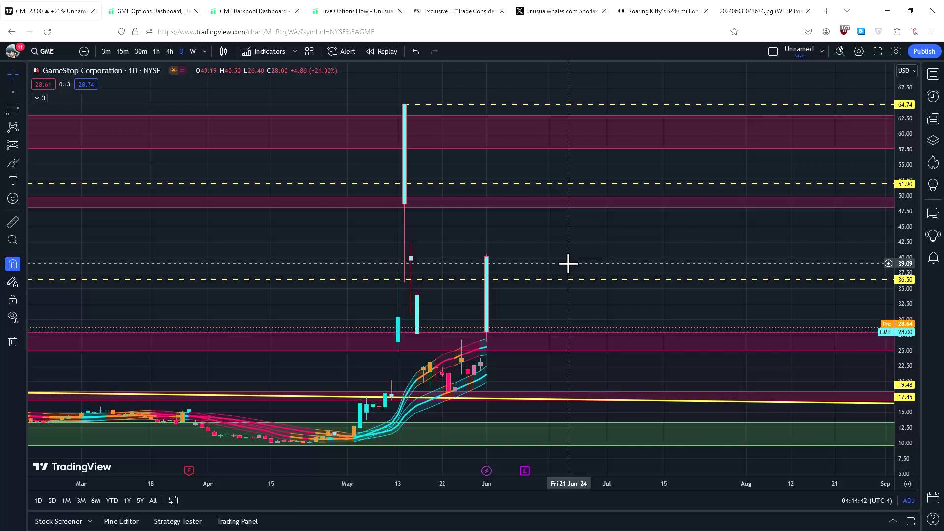
Switch GME to 1-hour candles and frame late May through the June 3 spike
click(157, 53)
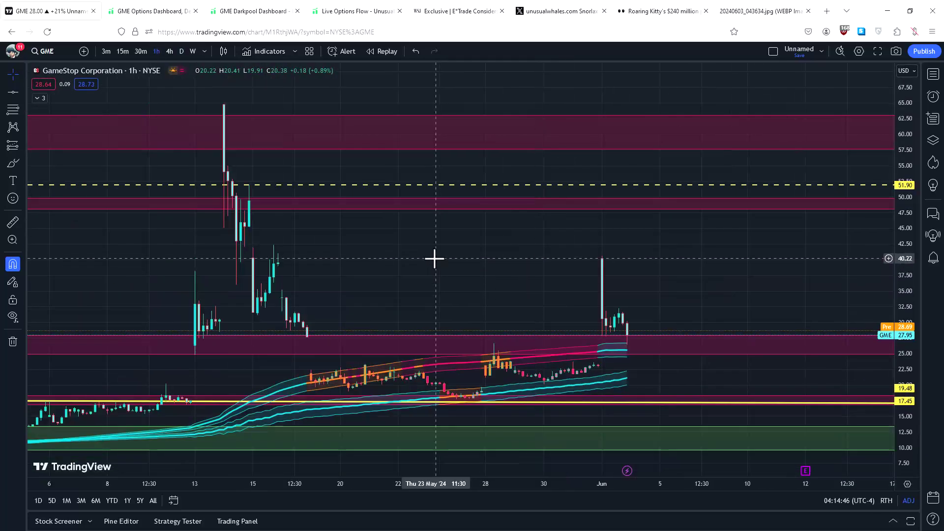
drag(434, 258, 642, 253)
scroll(633, 261, up, 3)
scroll(634, 261, up, 5)
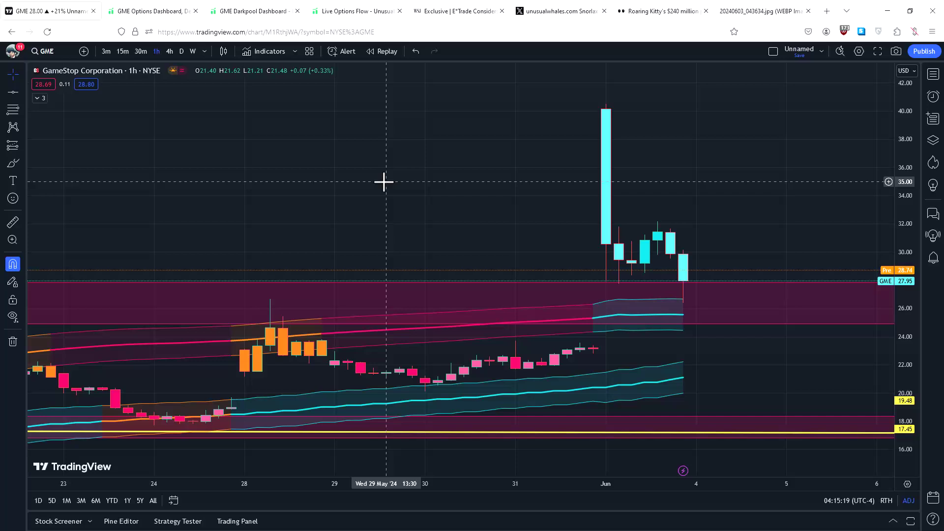
scroll(495, 202, down, 2)
drag(495, 202, 427, 196)
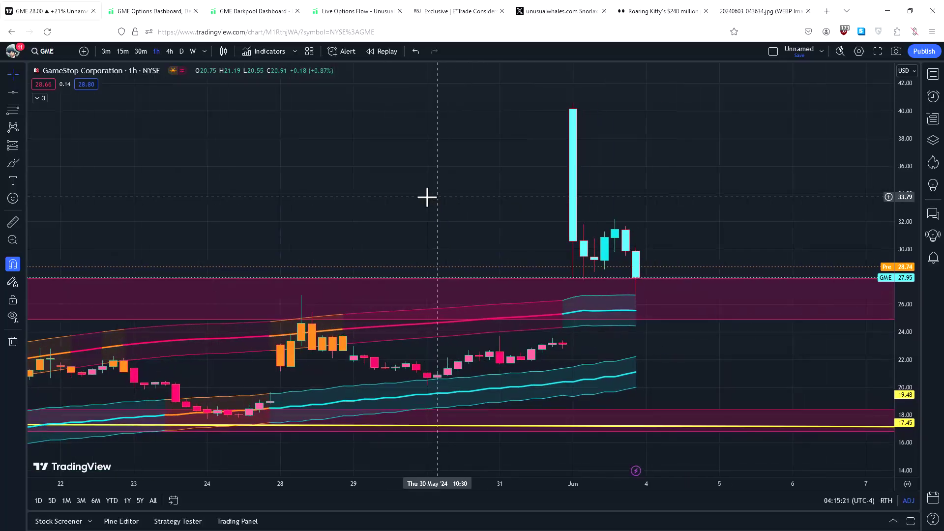
Switch GME to 3-minute candles and zoom in on the June 3 session
click(104, 52)
scroll(512, 320, down, 3)
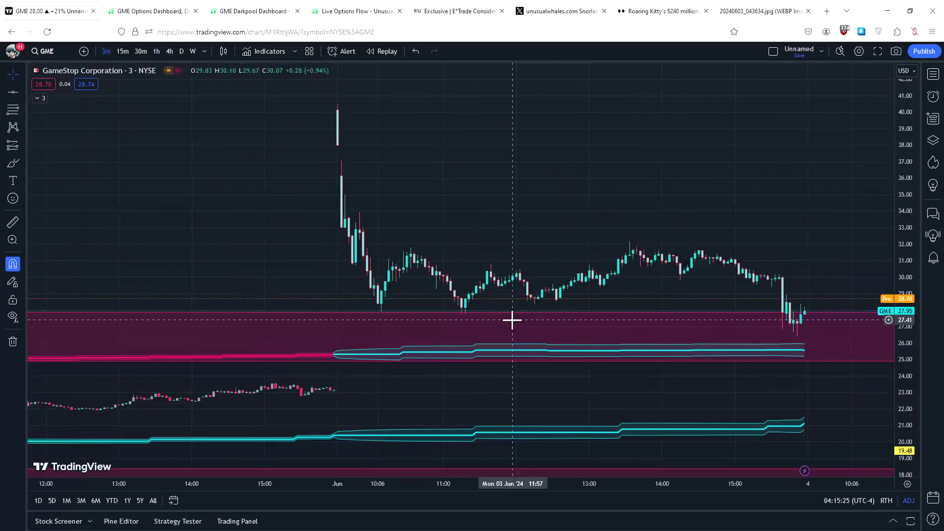
scroll(525, 204, up, 2)
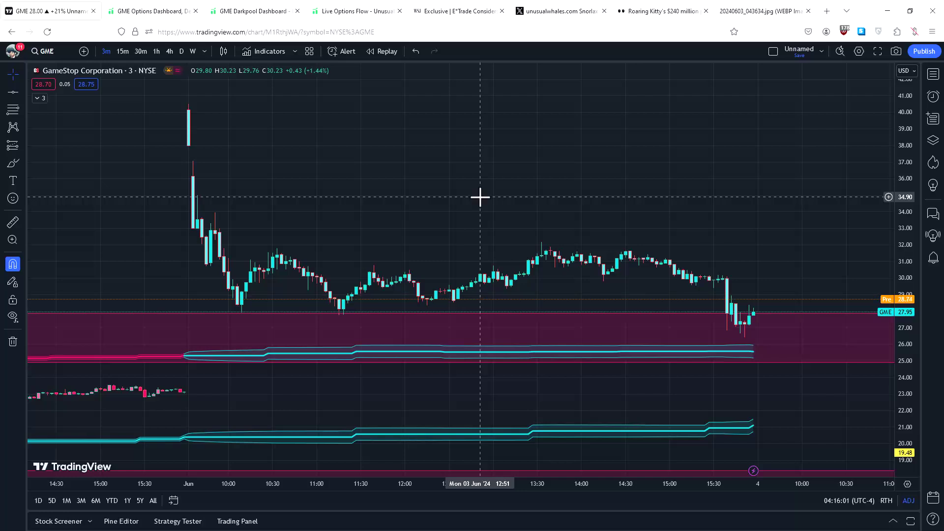
Glance at the WSJ E*Trade article, then go back to the GME 3-minute chart
click(467, 11)
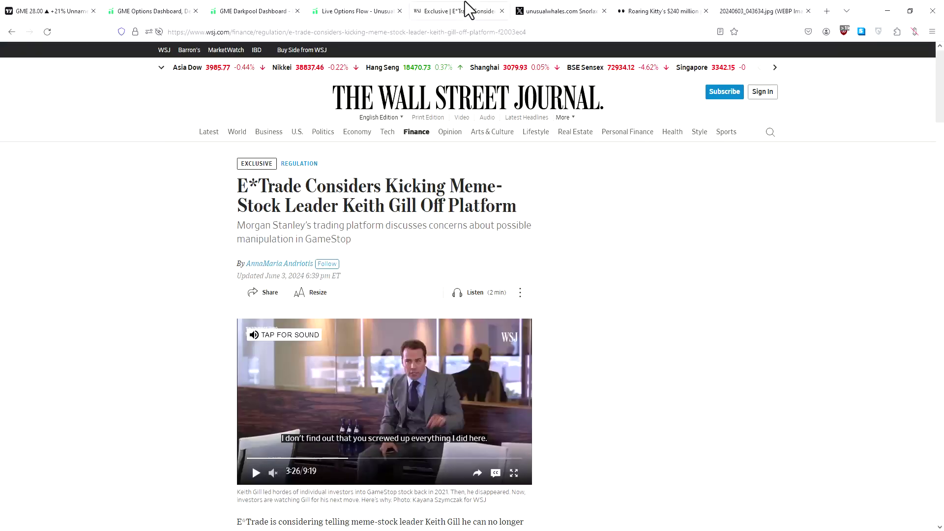
click(57, 11)
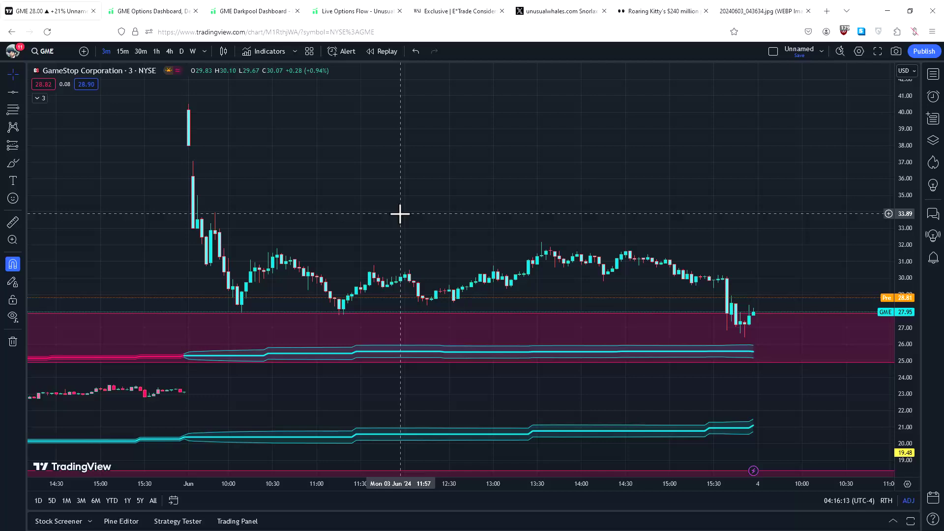
click(186, 55)
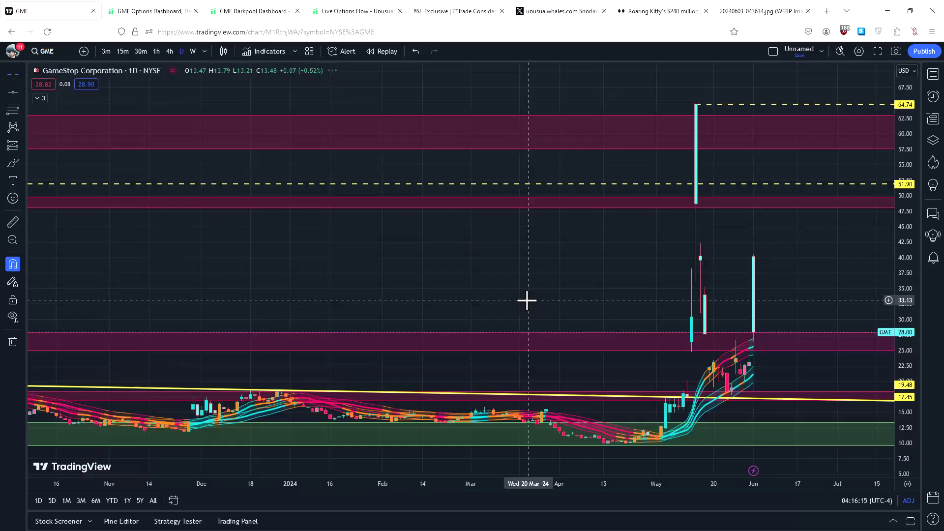
scroll(556, 320, down, 6)
scroll(253, 230, down, 2)
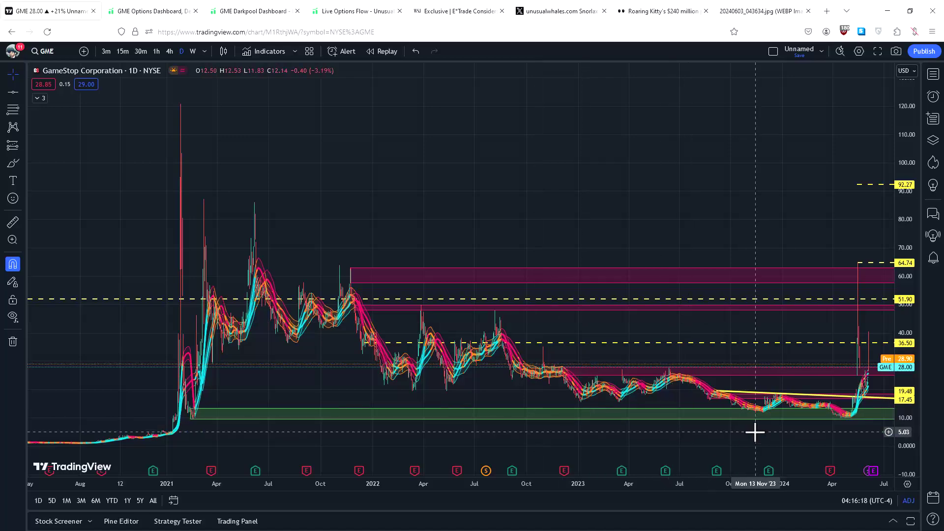
scroll(487, 309, up, 3)
scroll(453, 324, down, 3)
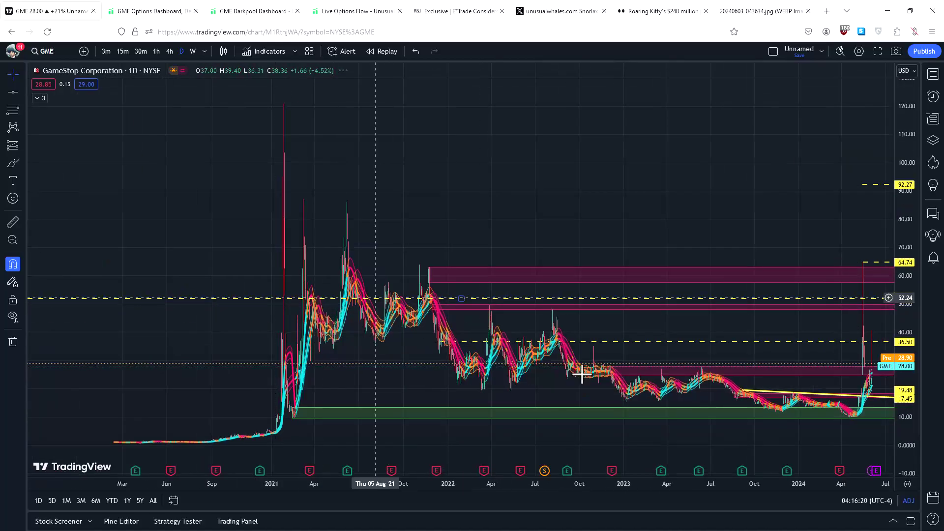
scroll(582, 322, up, 1)
scroll(582, 322, up, 5)
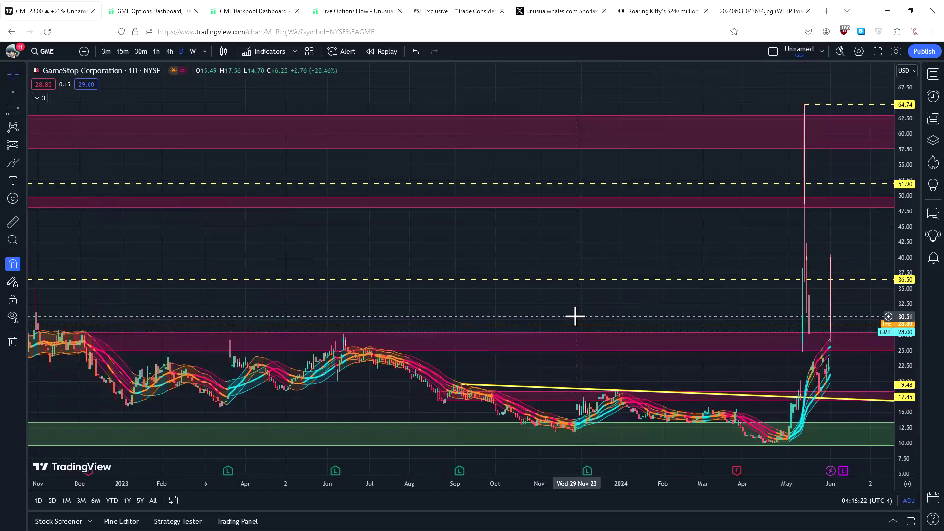
scroll(418, 239, down, 1)
click(419, 54)
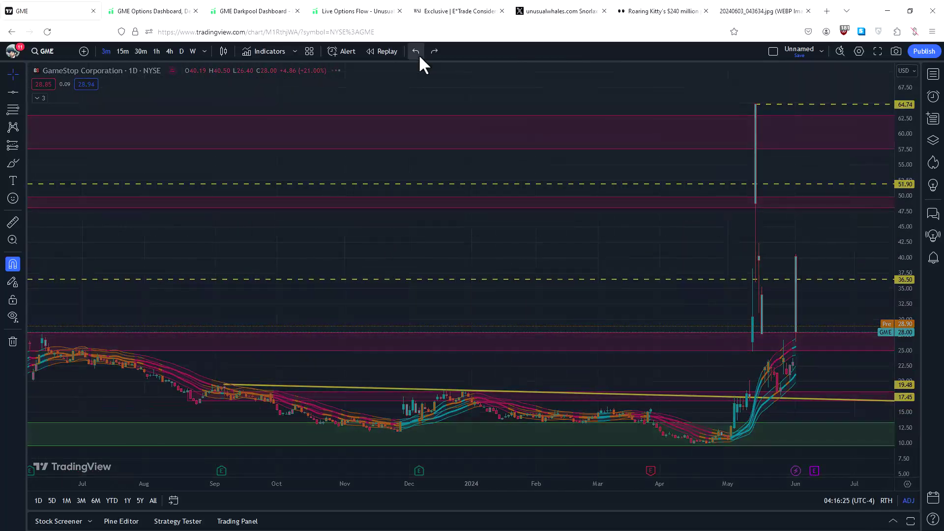
scroll(455, 154, up, 2)
scroll(383, 177, up, 2)
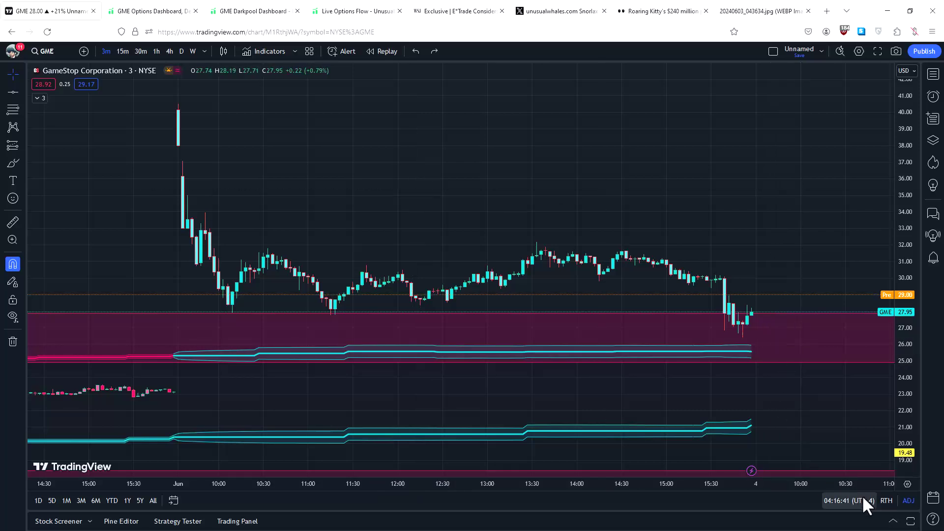
Try extended trading hours on the GME chart, then undo back to regular hours
click(886, 501)
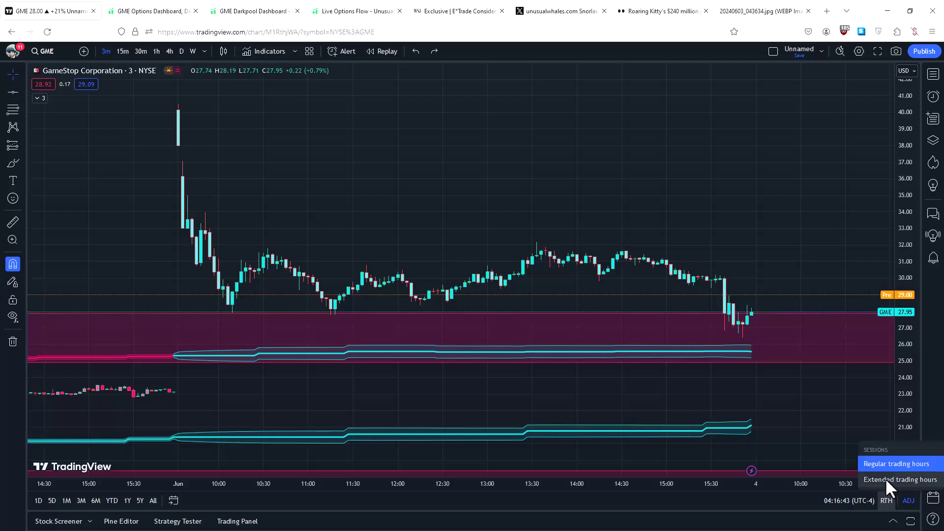
click(885, 478)
scroll(579, 226, up, 5)
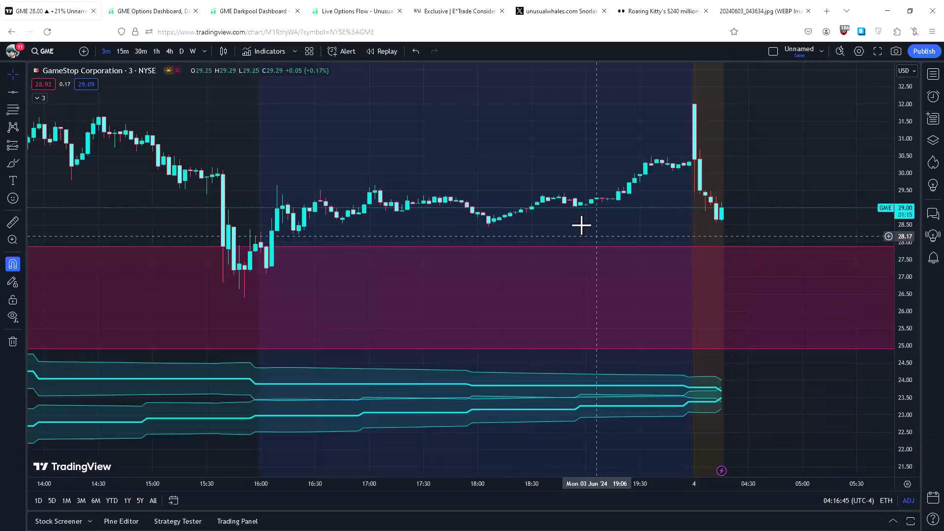
scroll(579, 231, up, 3)
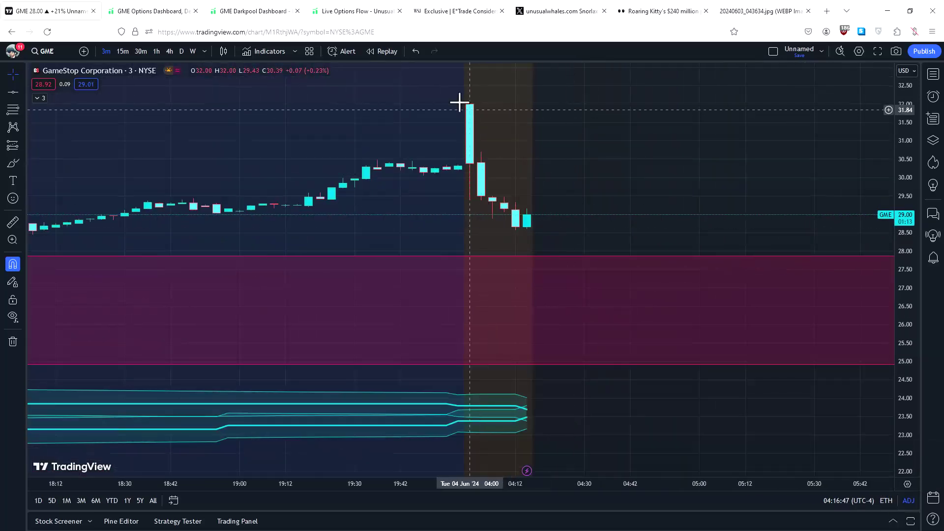
scroll(533, 216, down, 5)
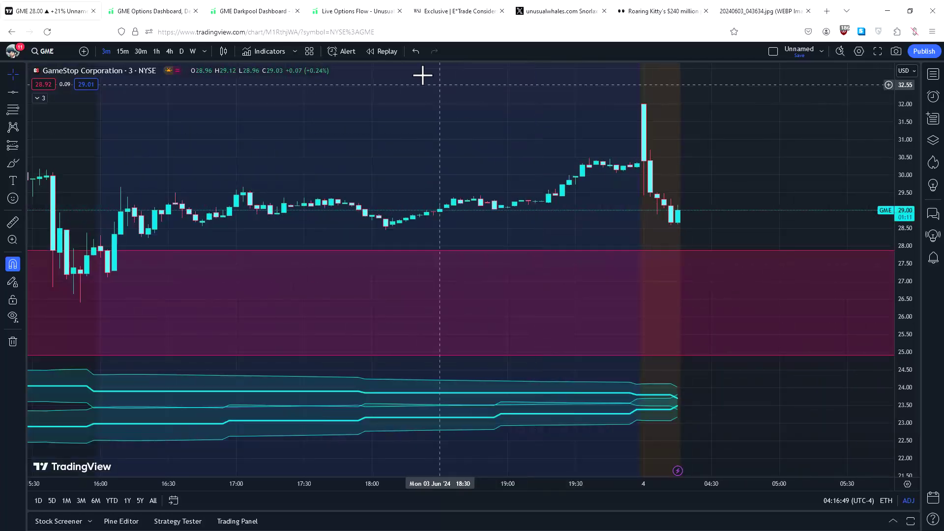
click(416, 51)
scroll(562, 213, down, 5)
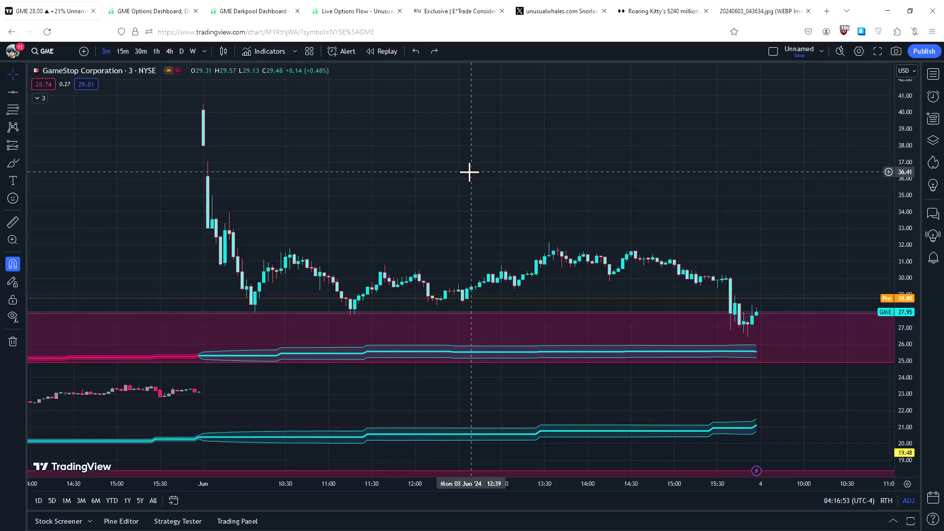
Review the Tradytics GME options dashboard and its live options flow table
click(112, 10)
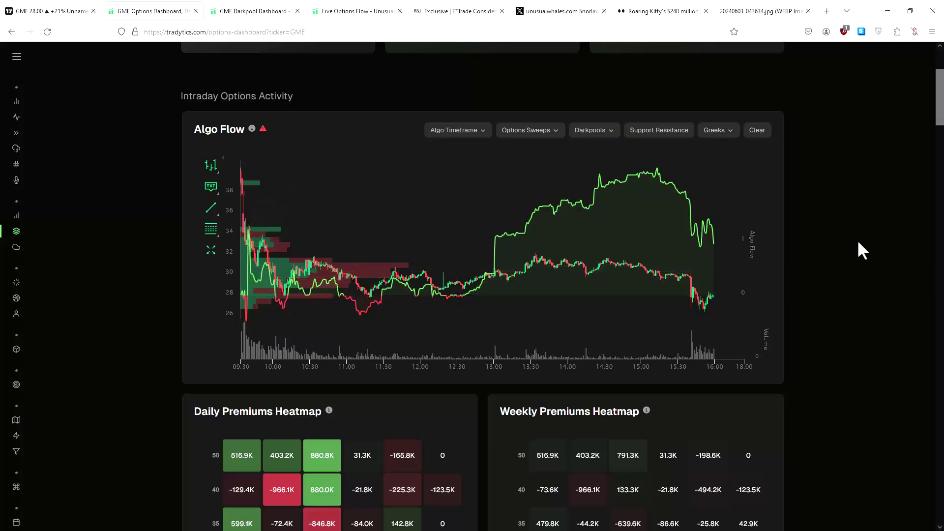
click(320, 9)
scroll(185, 188, down, 6)
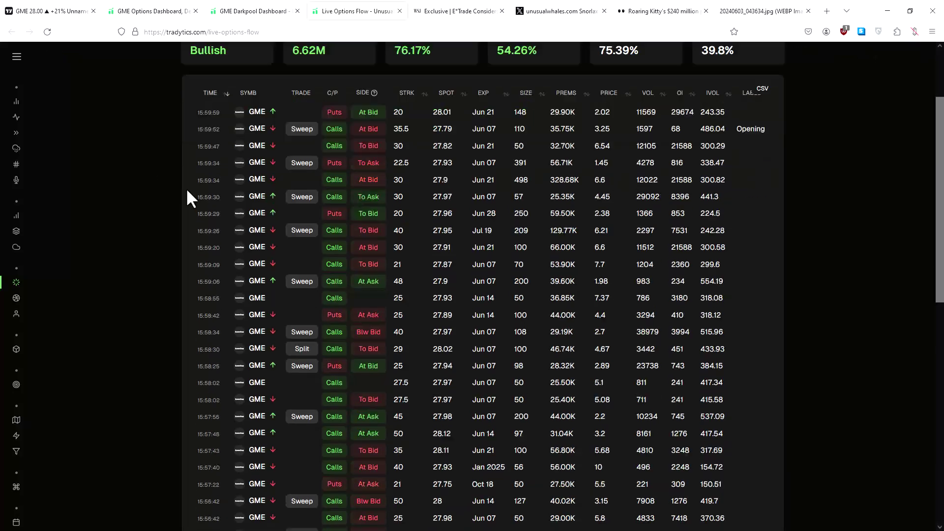
scroll(210, 326, down, 5)
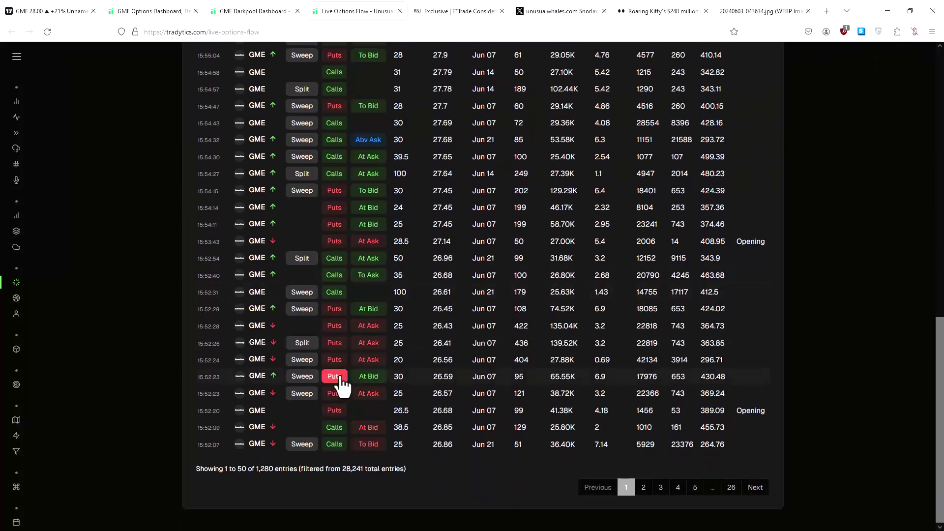
scroll(118, 369, up, 10)
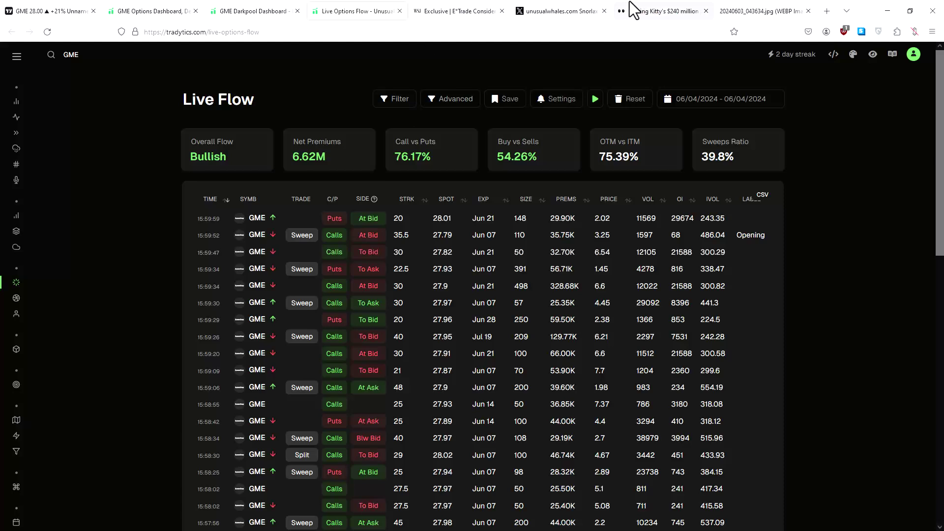
Compare the Sherwood $240 million article with the E*TRADE expiration-risk screenshot, revisiting each
click(649, 9)
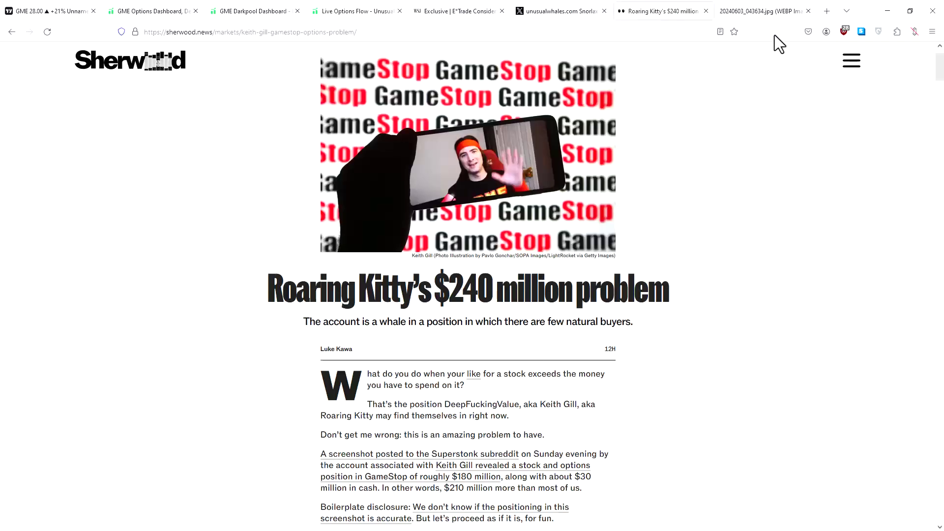
click(760, 10)
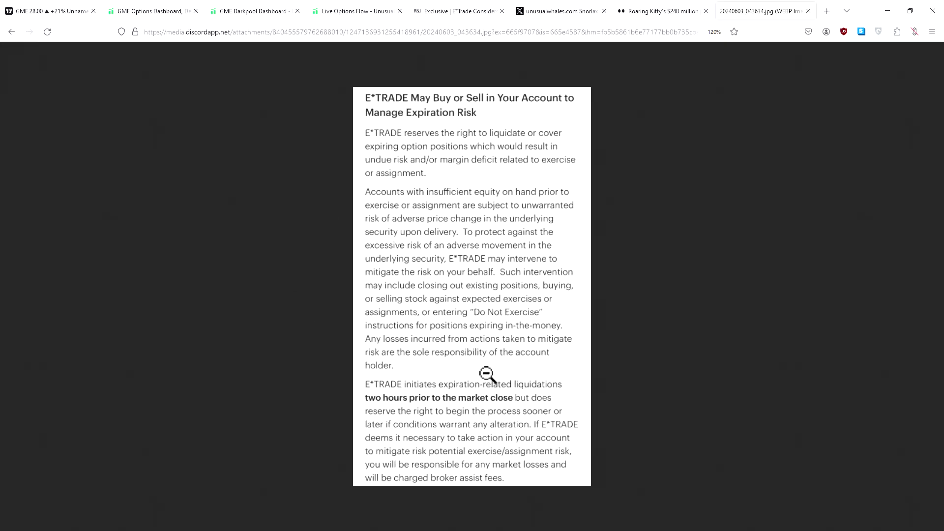
click(67, 9)
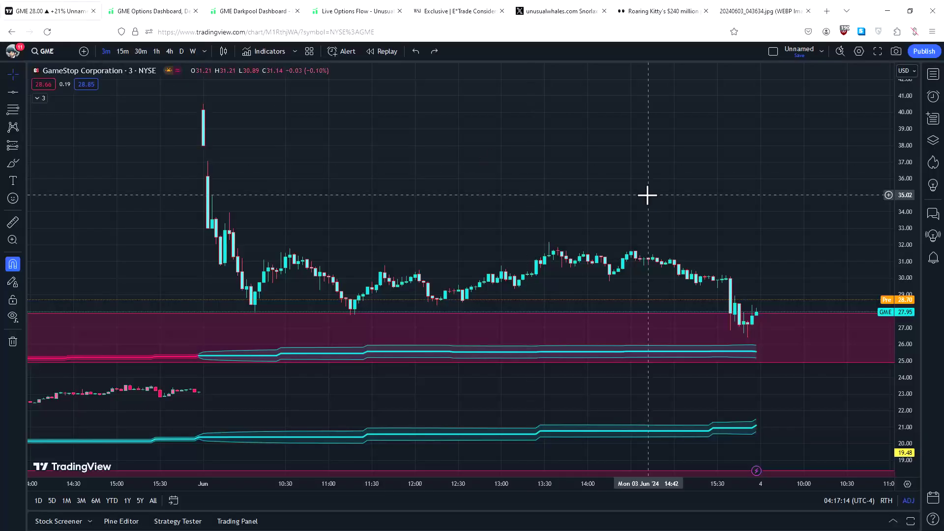
click(683, 10)
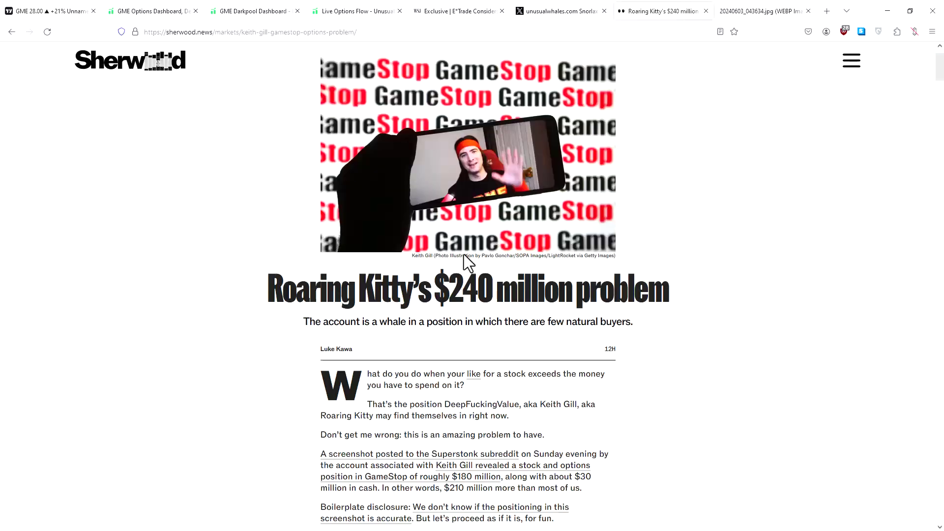
click(738, 9)
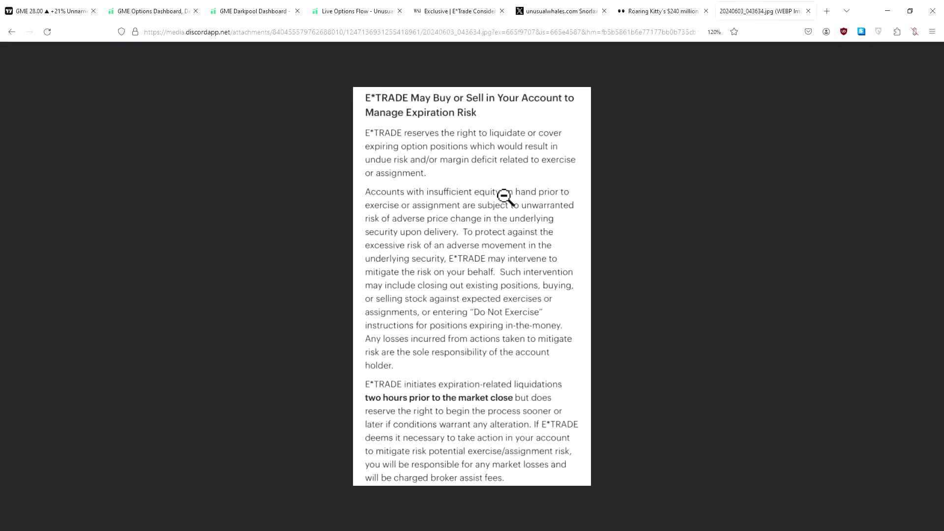
click(68, 3)
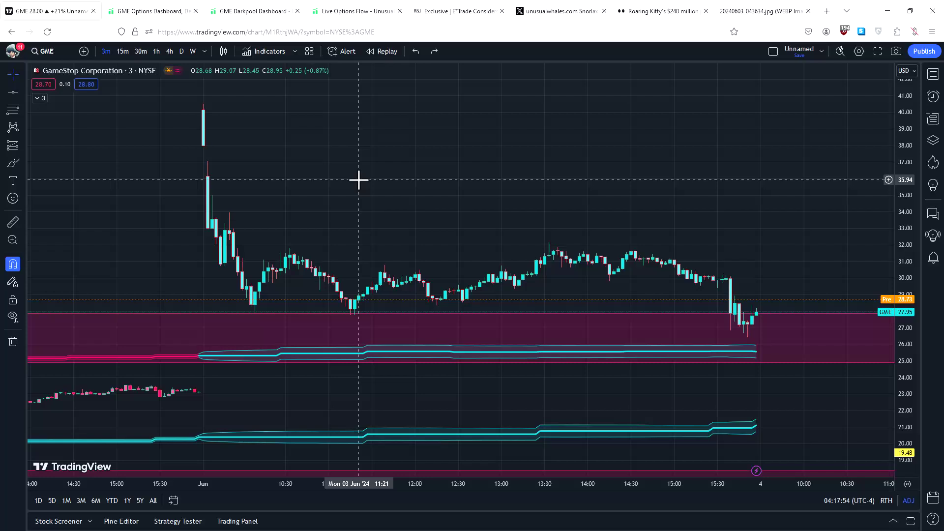
click(445, 11)
click(654, 11)
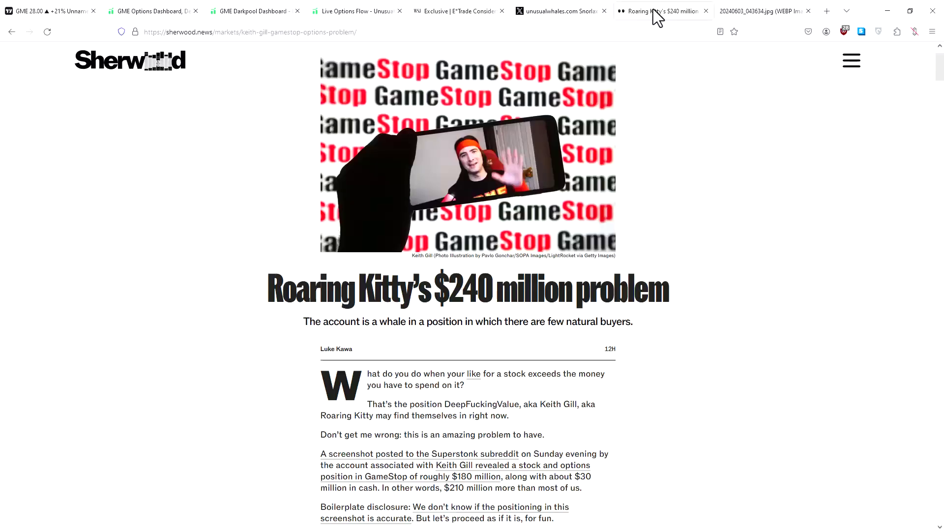
click(723, 9)
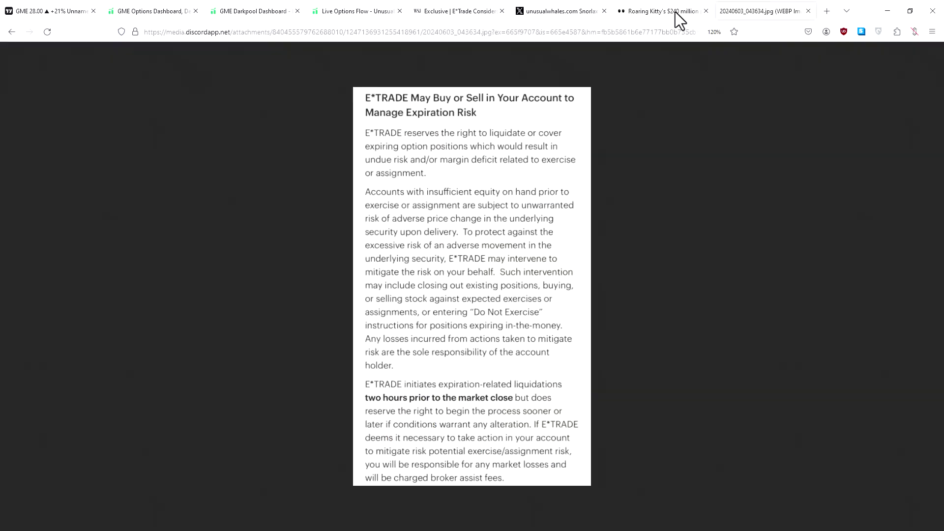
click(557, 2)
Pan the GME 3-minute chart back through mid-May to earlier May sessions
click(55, 2)
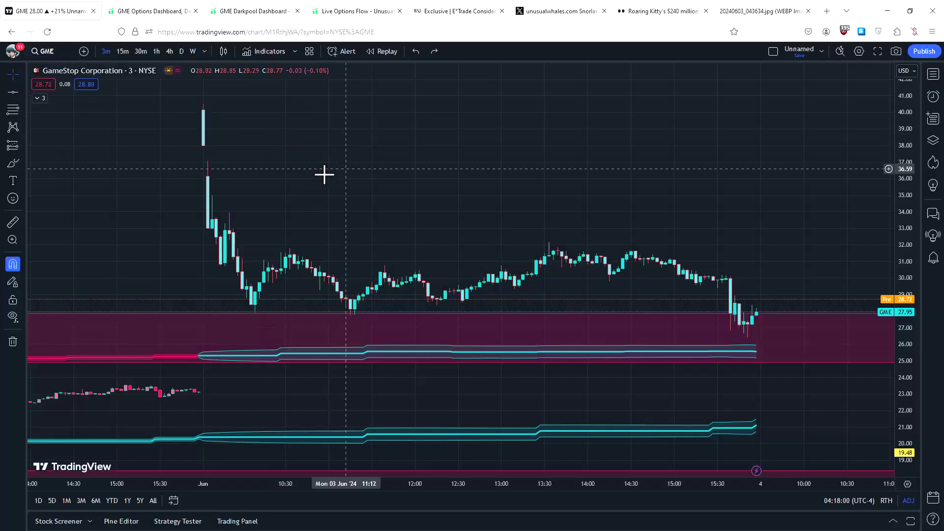
scroll(324, 174, down, 10)
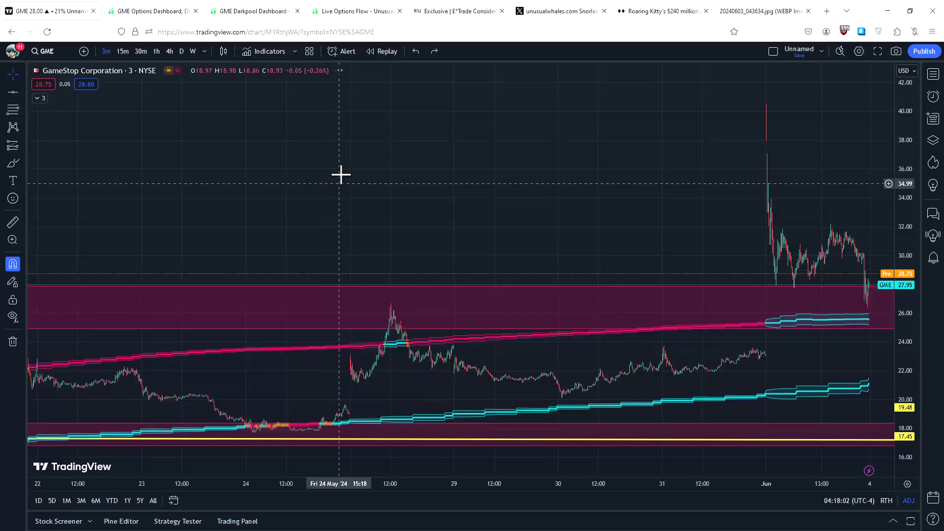
drag(341, 174, 733, 173)
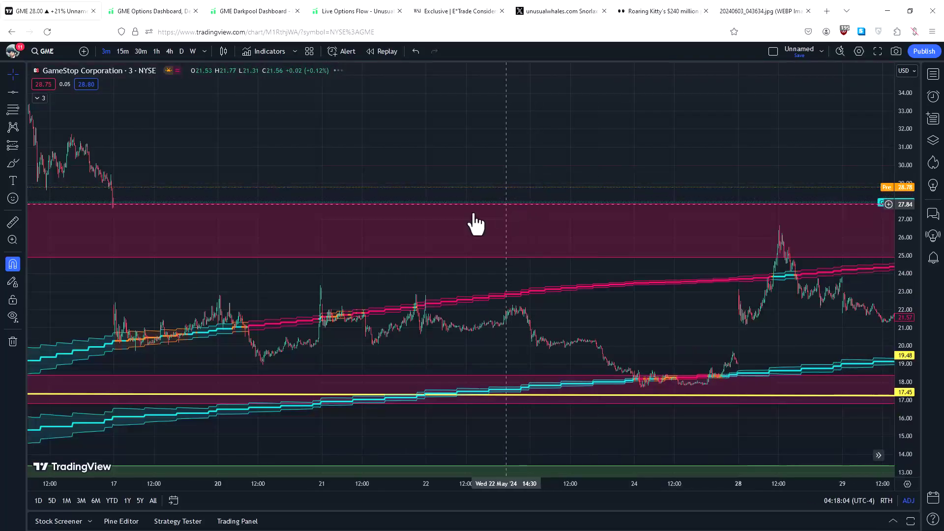
drag(322, 162, 600, 141)
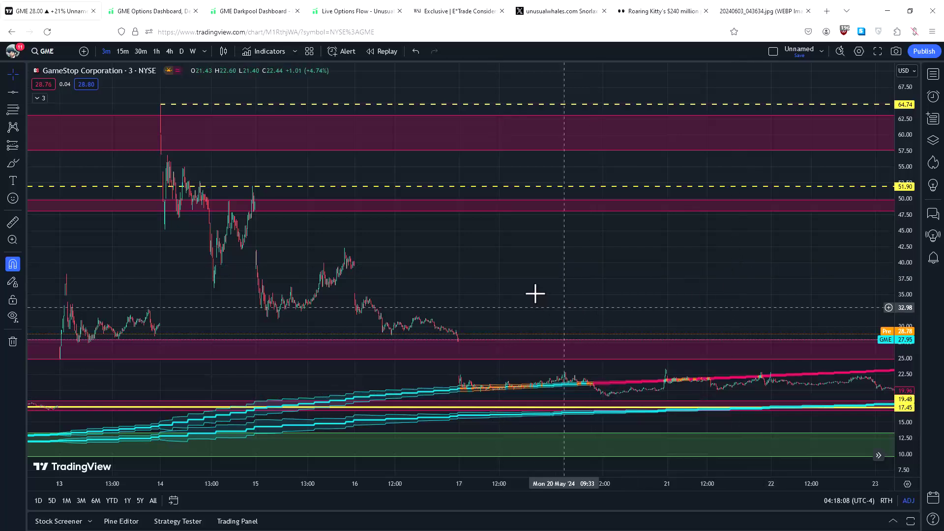
scroll(492, 276, down, 1)
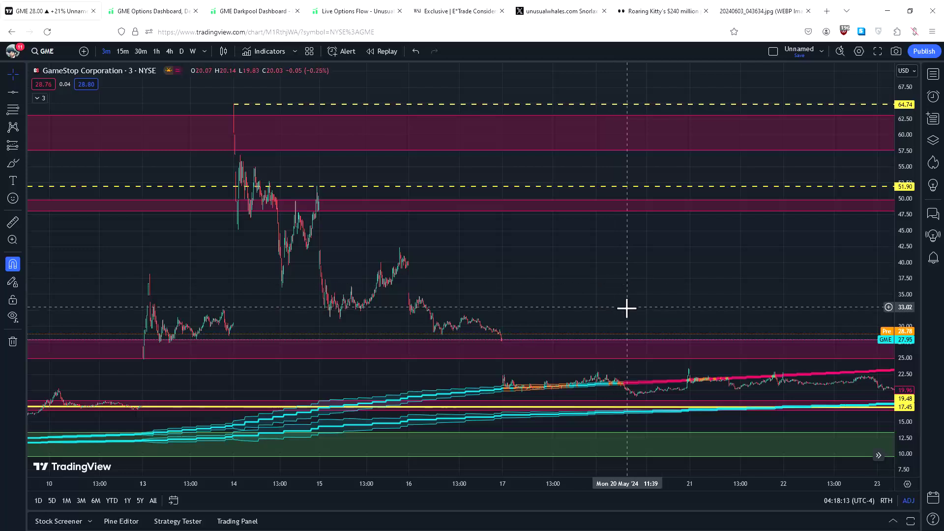
drag(525, 273, 700, 268)
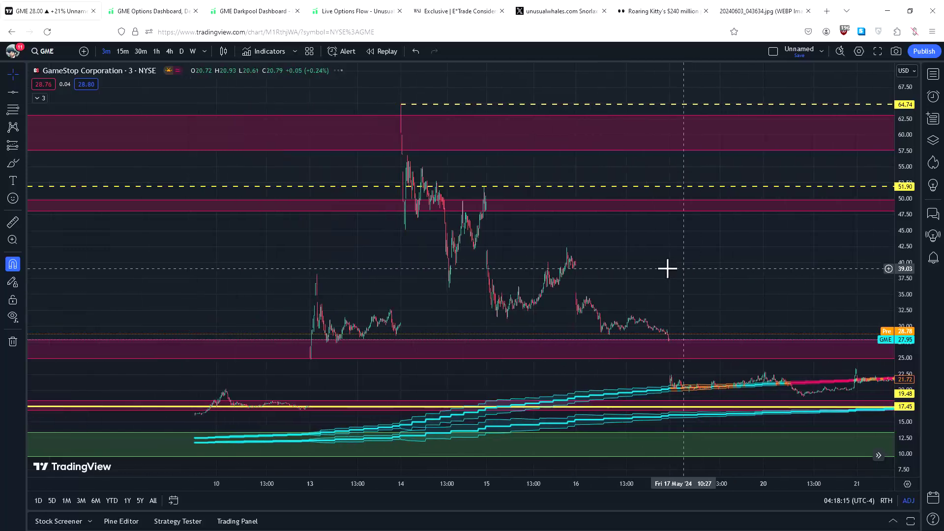
scroll(666, 268, up, 3)
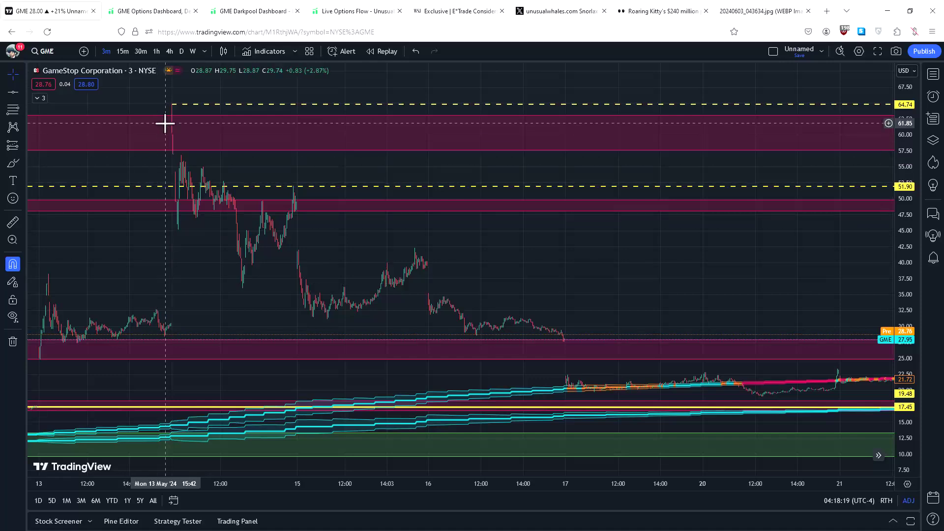
Pan forward through 22 May–4 June and switch the chart to 1-hour candles
drag(653, 256, 172, 248)
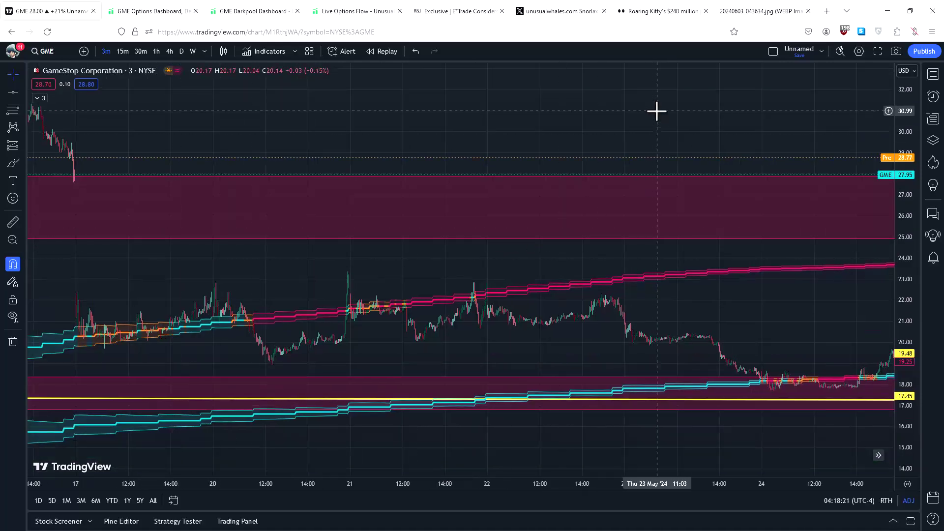
drag(657, 109, 157, 146)
drag(665, 225, 674, 162)
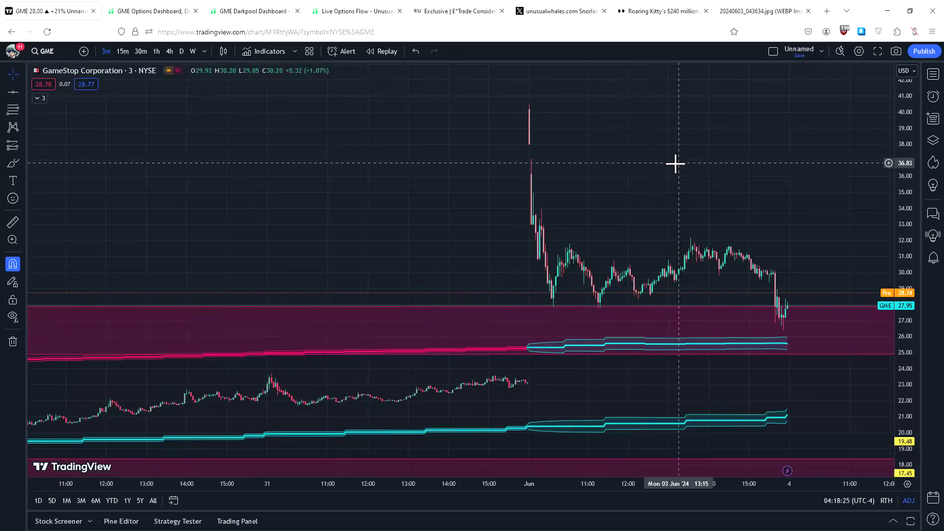
scroll(630, 167, up, 5)
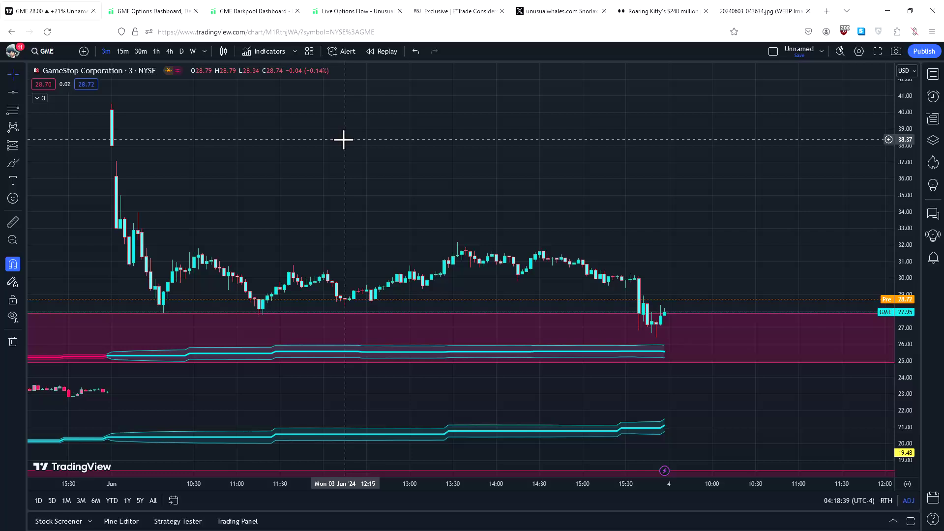
click(156, 50)
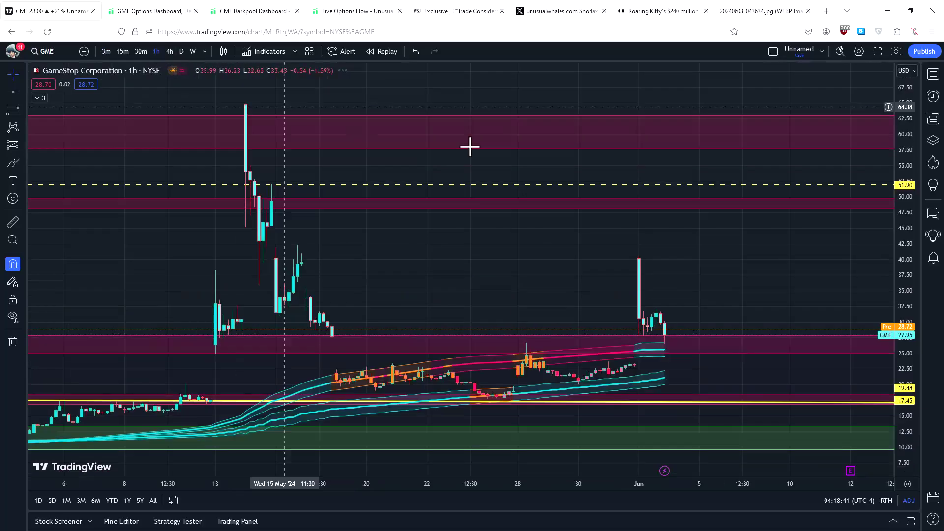
Switch GME to 2-hour candles and pan toward the recent candles
click(202, 51)
click(232, 349)
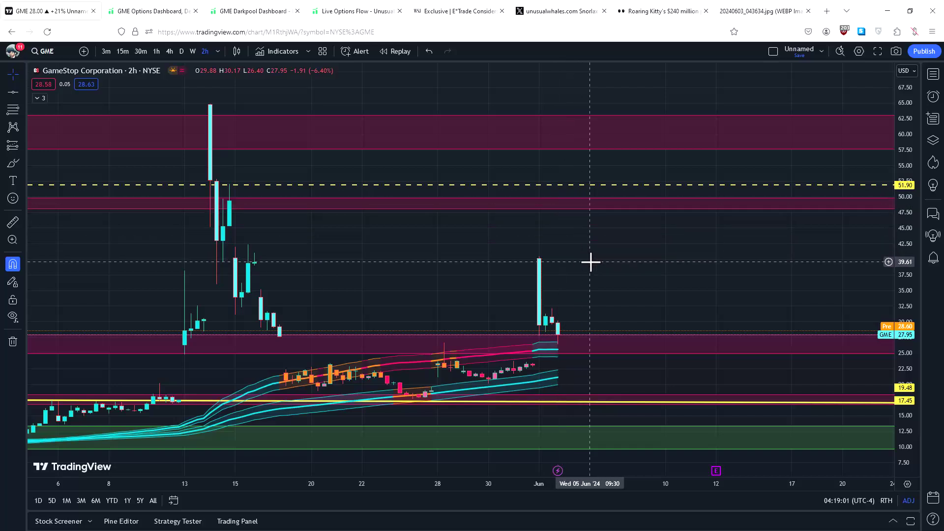
drag(419, 239, 626, 246)
scroll(614, 248, up, 6)
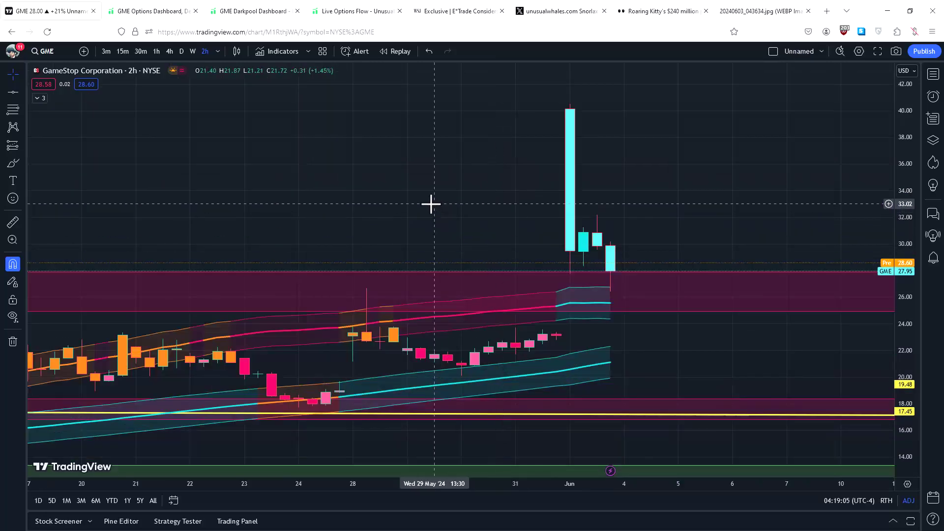
scroll(430, 204, down, 5)
scroll(419, 257, up, 4)
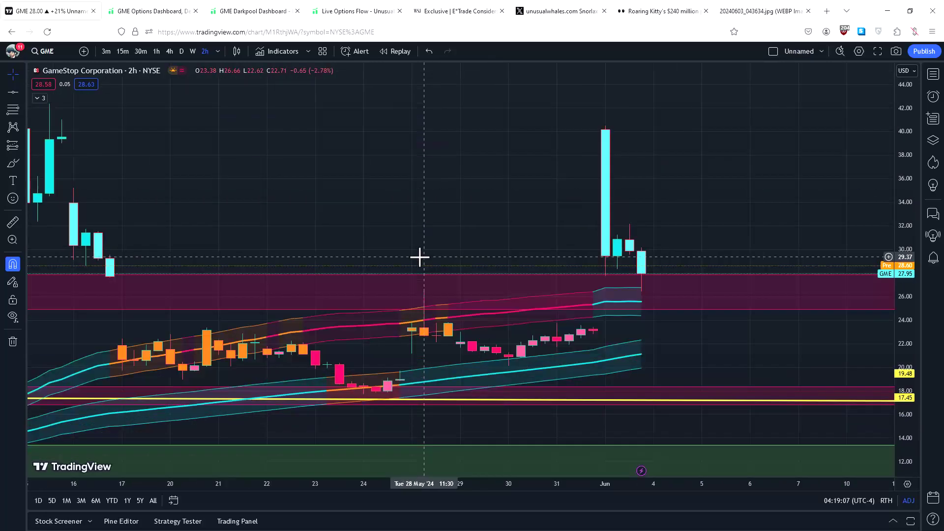
scroll(410, 229, down, 1)
scroll(457, 265, up, 1)
Frame the 2-hour chart from the 14 May spike near 64 to the 27.95 fade
drag(432, 238, 575, 243)
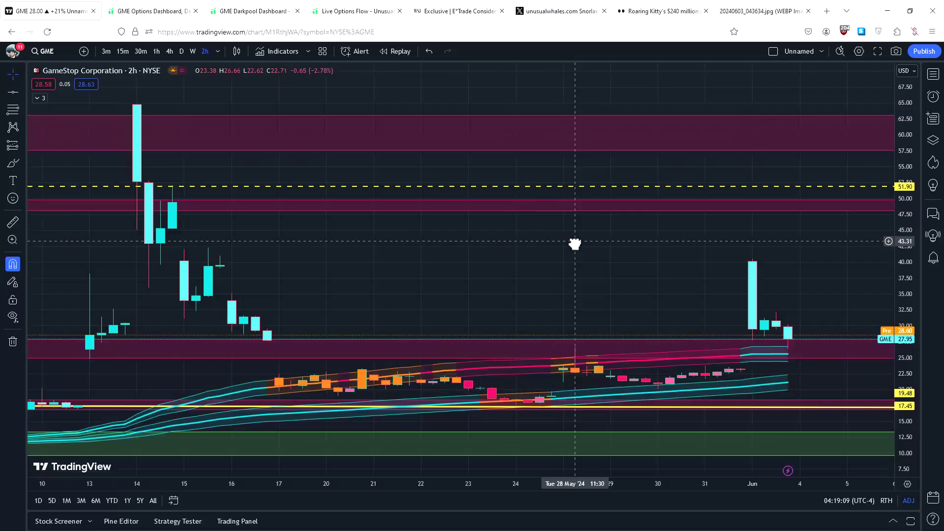
scroll(636, 279, up, 2)
drag(547, 213, 518, 210)
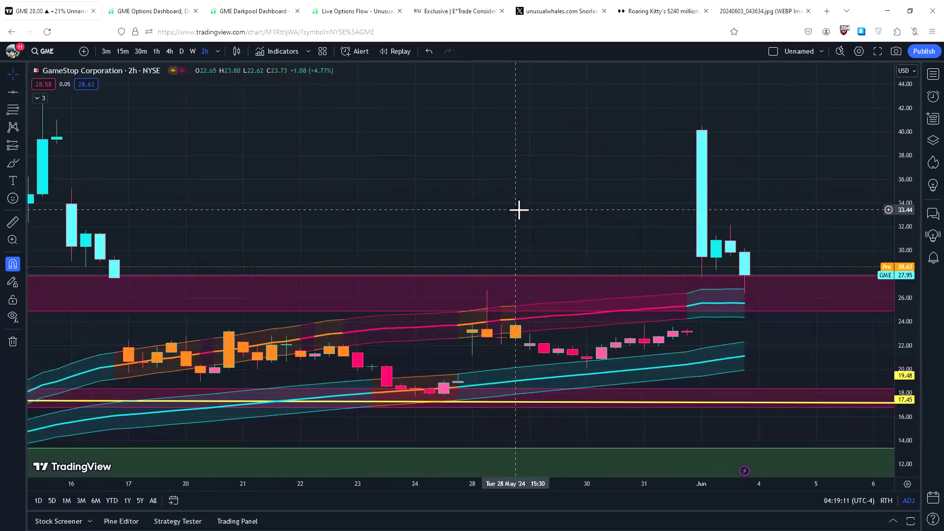
scroll(531, 216, down, 1)
drag(583, 255, 510, 249)
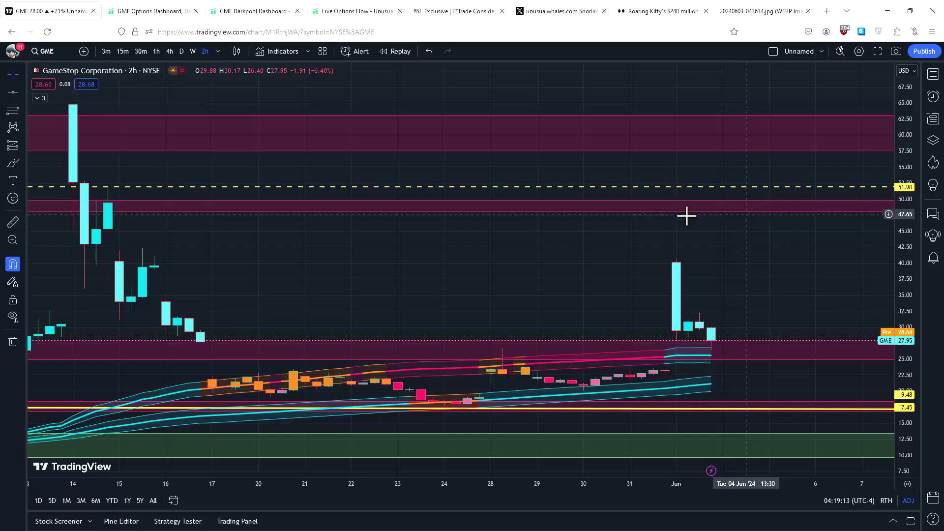
click(352, 5)
click(199, 7)
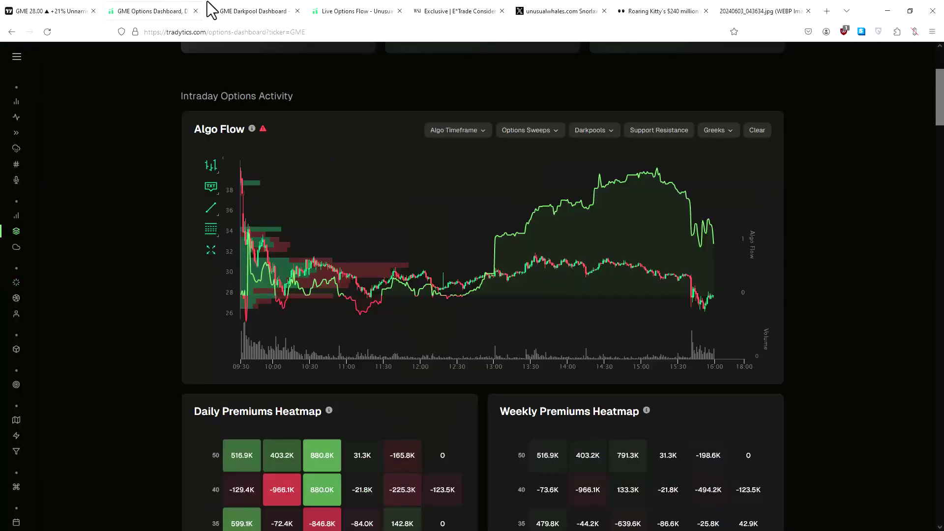
click(261, 11)
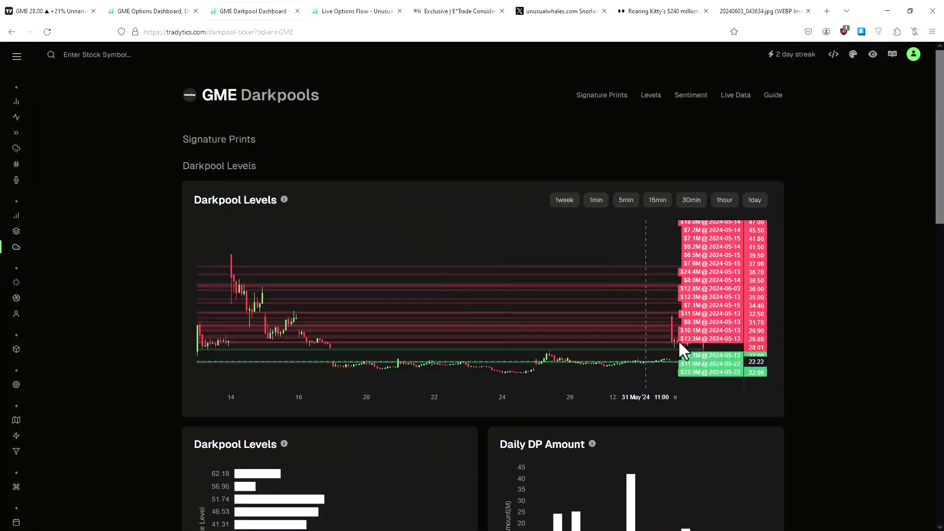
scroll(139, 267, down, 10)
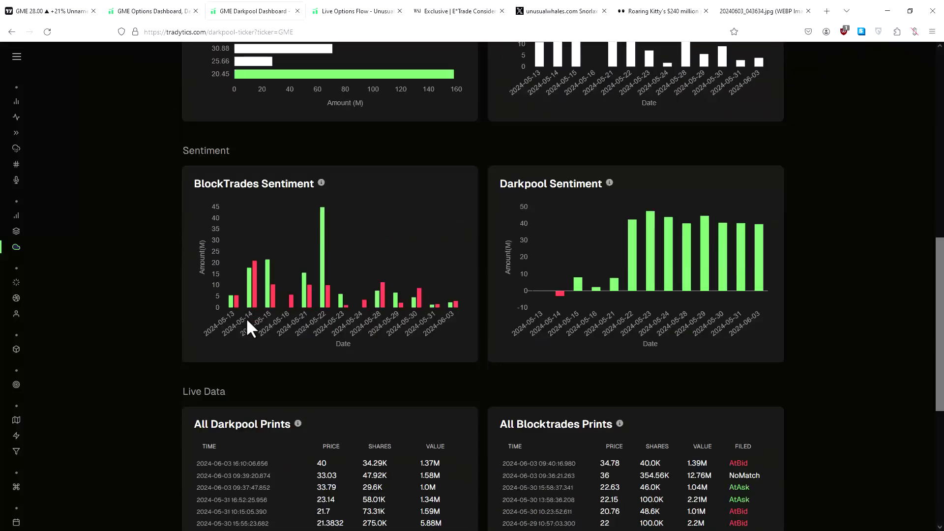
scroll(695, 274, down, 5)
scroll(342, 339, up, 15)
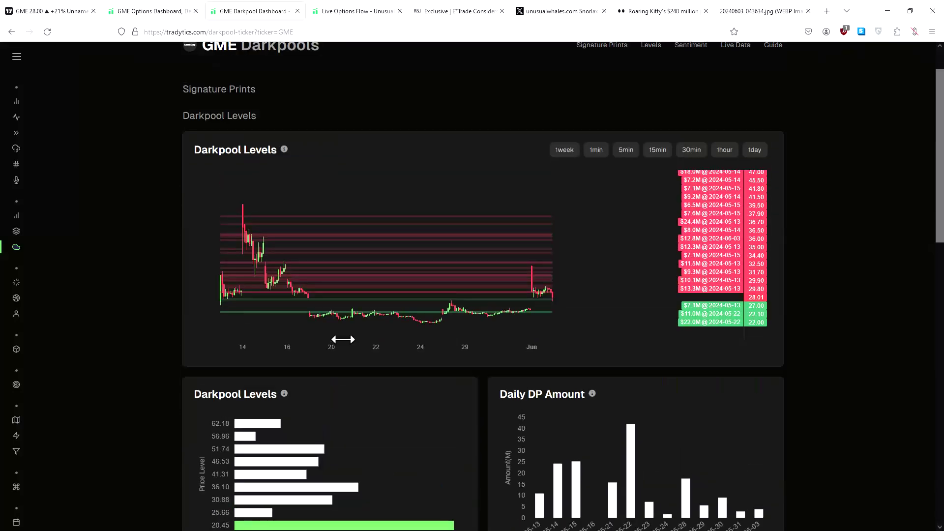
scroll(343, 339, up, 3)
scroll(362, 289, down, 2)
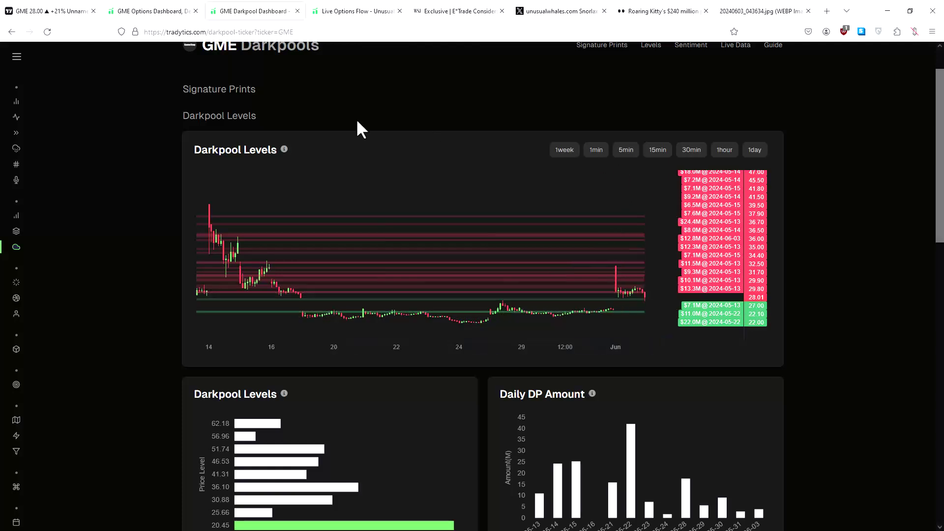
click(54, 11)
drag(501, 260, 547, 258)
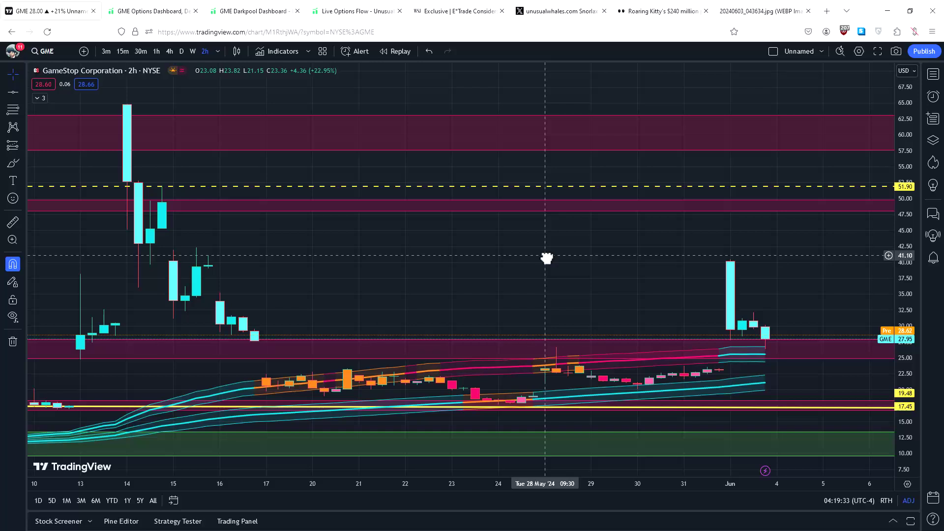
click(437, 10)
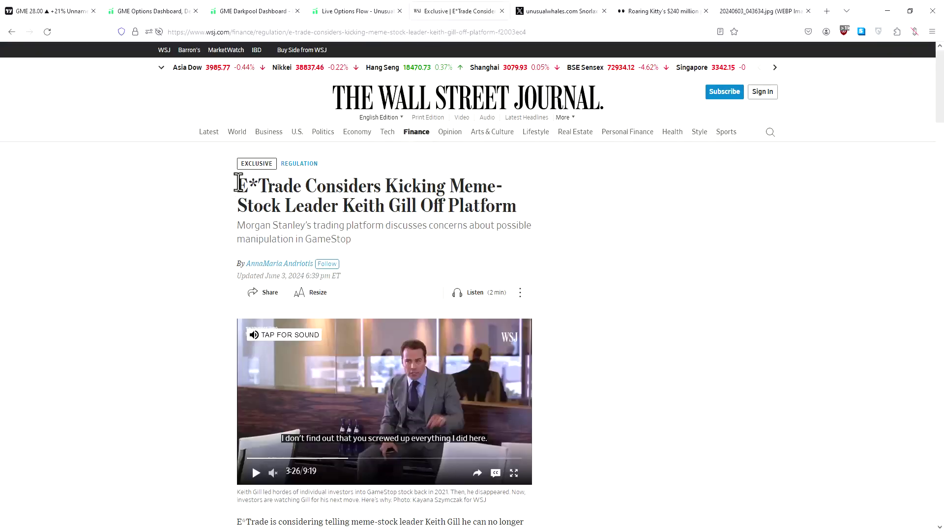
click(65, 11)
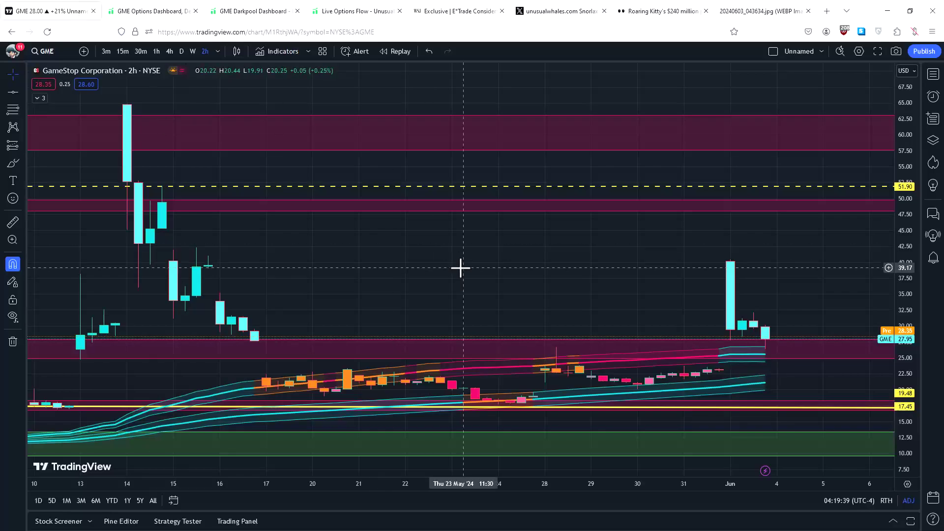